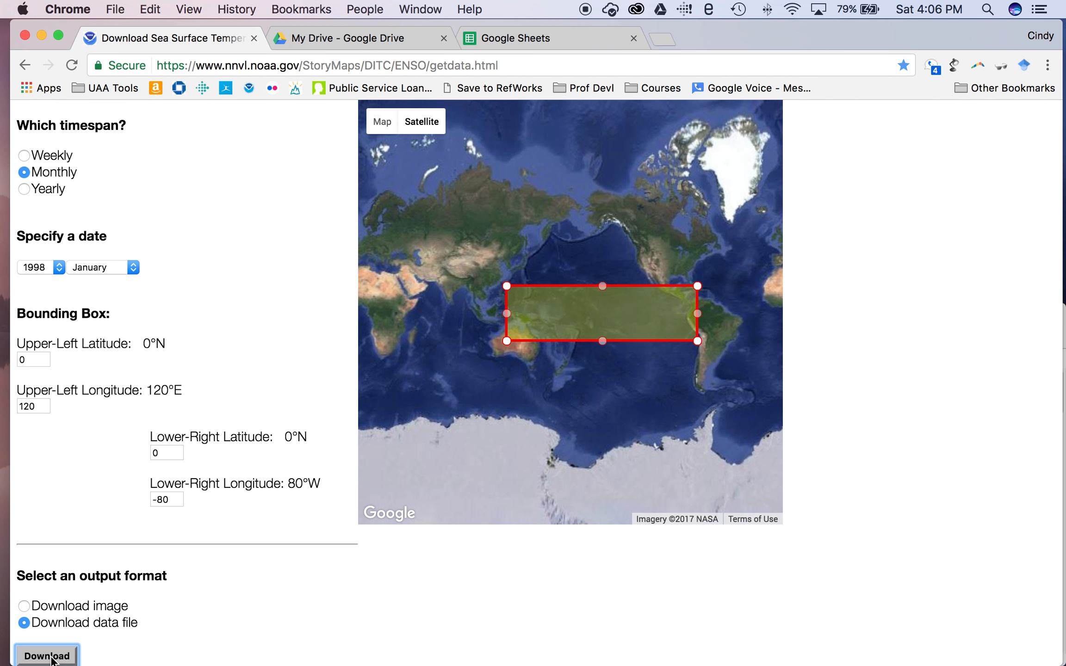
Download the January 1998 equatorial sea surface temperature CSV from NOAA NNVL, then return to Google Drive.
left_click(59, 644)
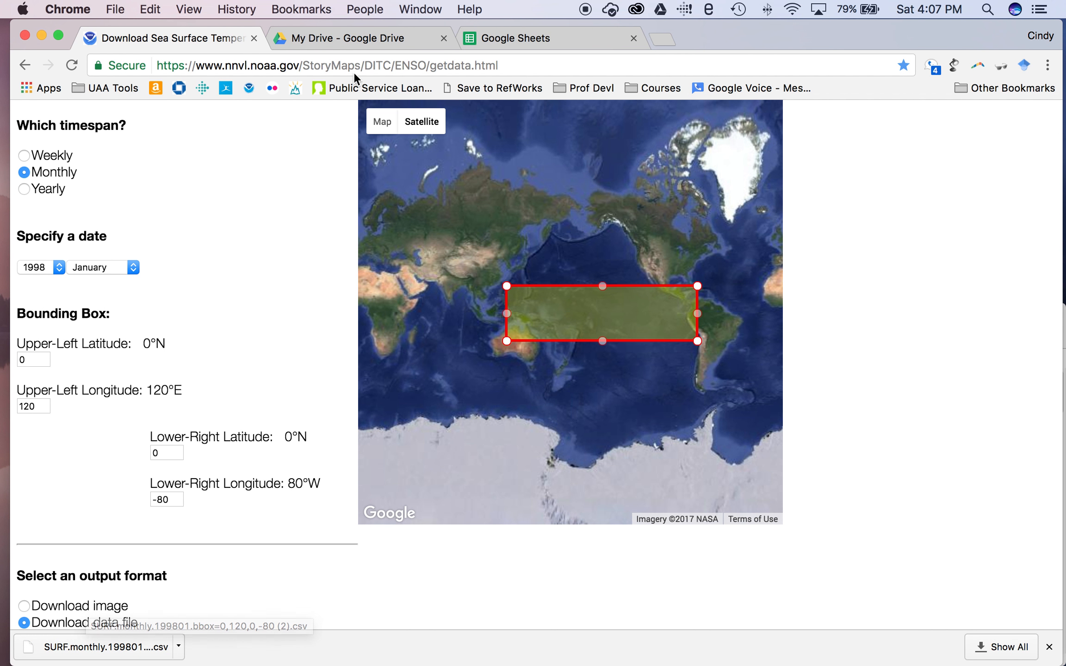
left_click(352, 41)
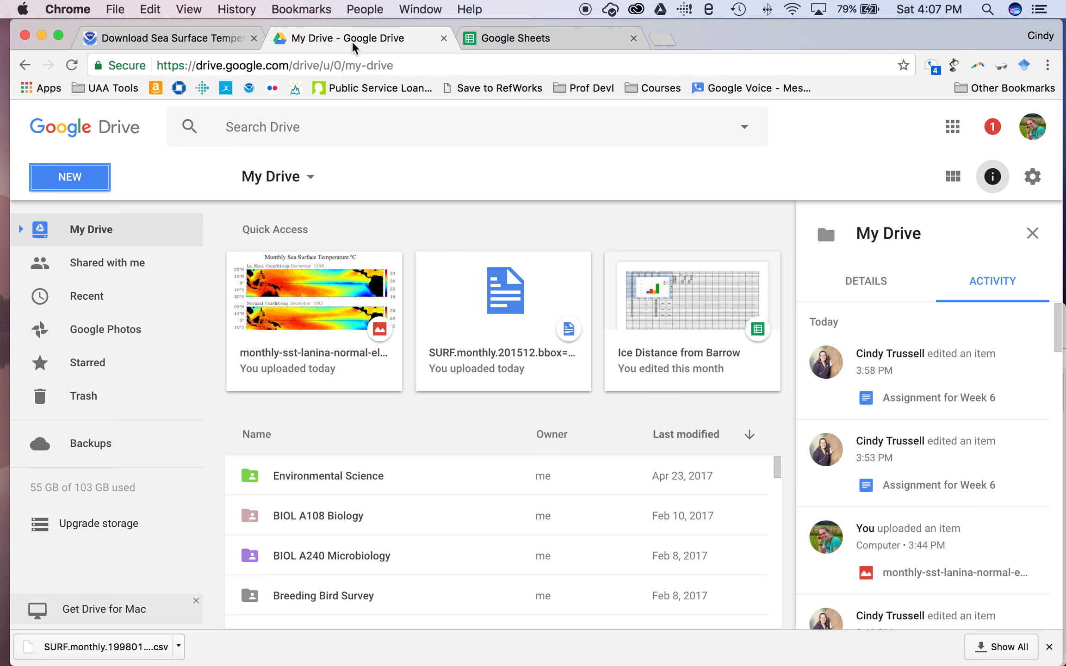
Create a new blank Google Sheets spreadsheet from Drive.
left_click(100, 184)
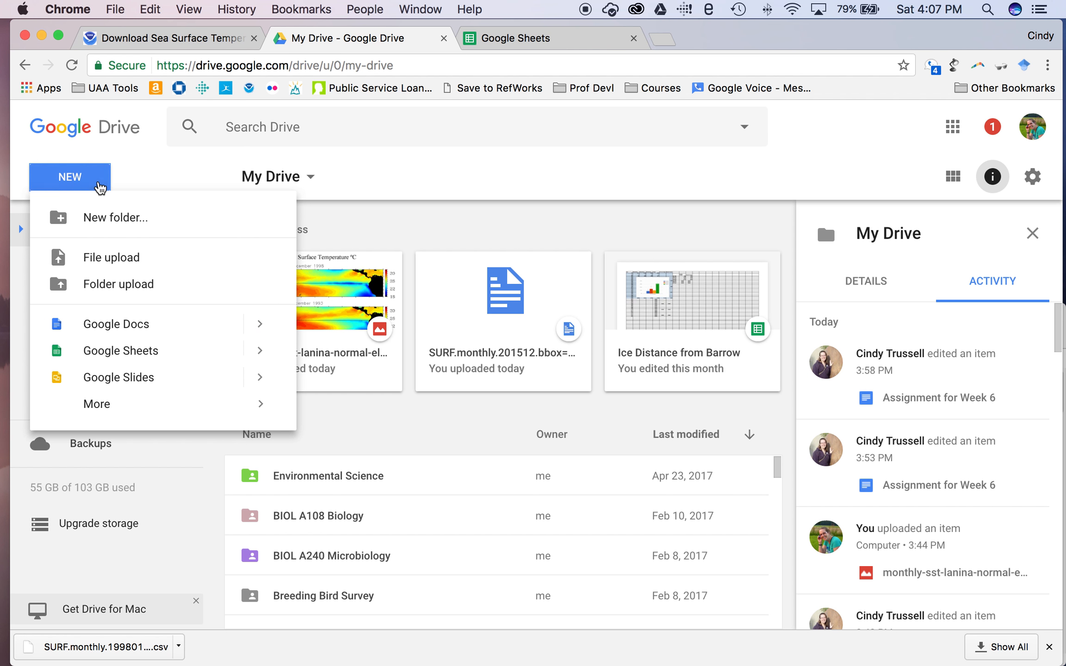
left_click(518, 35)
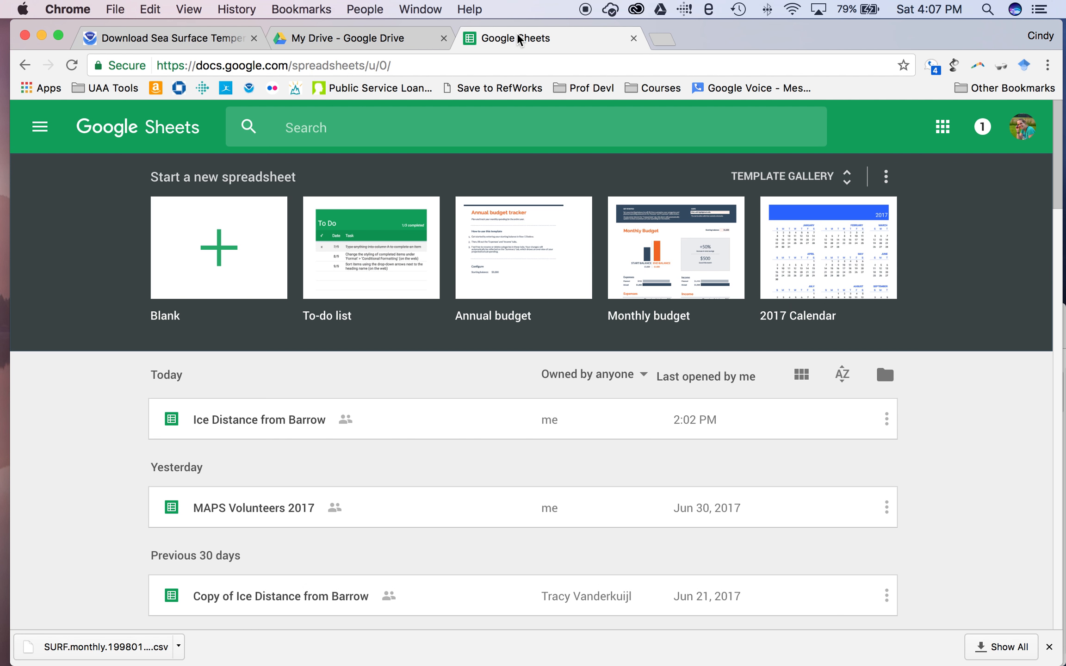
left_click(244, 223)
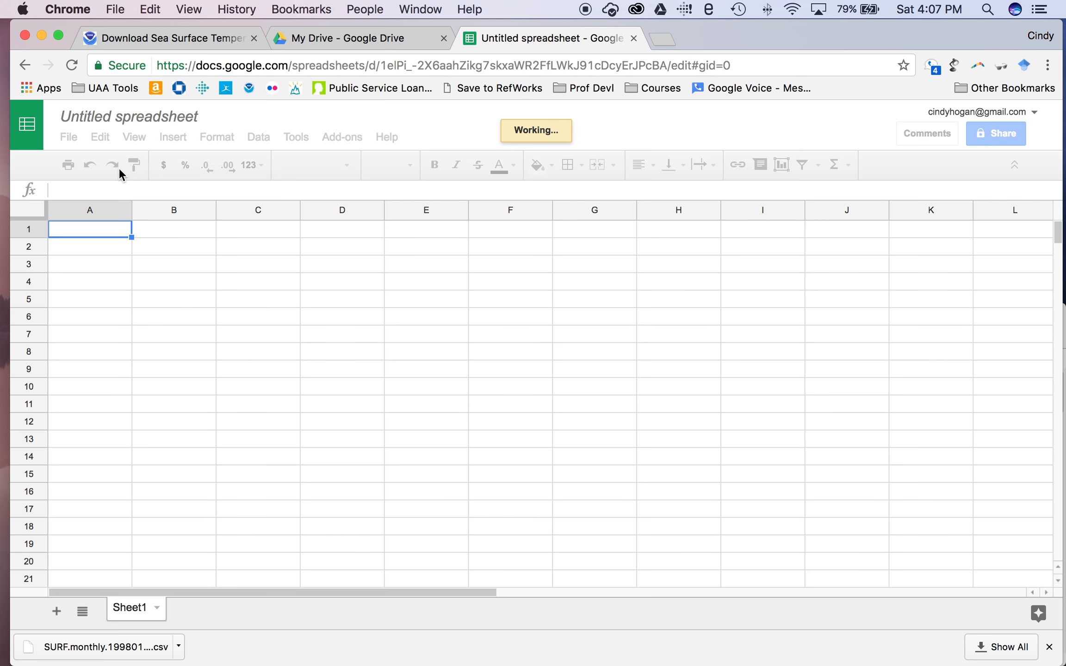
Import the downloaded SURF.monthly.199801 CSV, replacing the spreadsheet's contents.
left_click(68, 139)
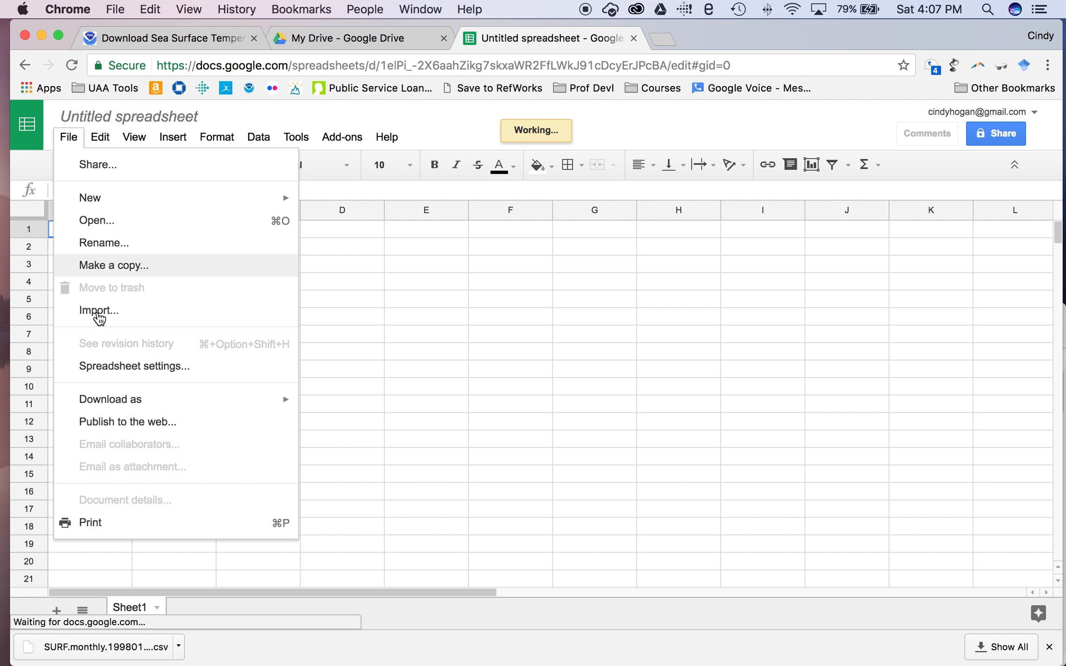
left_click(98, 311)
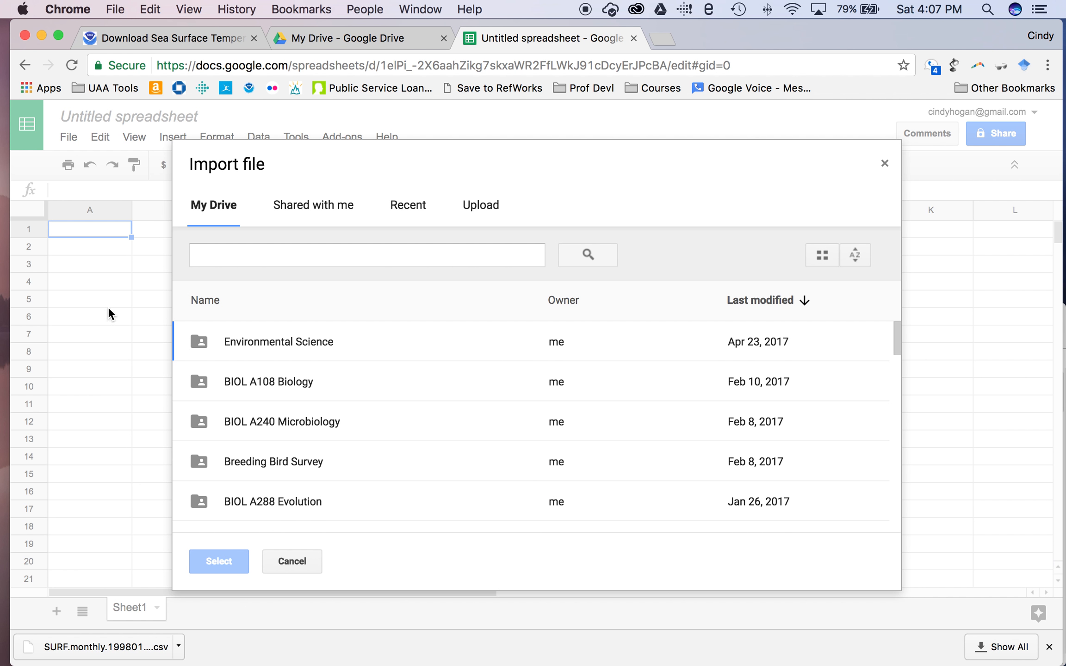
left_click(489, 216)
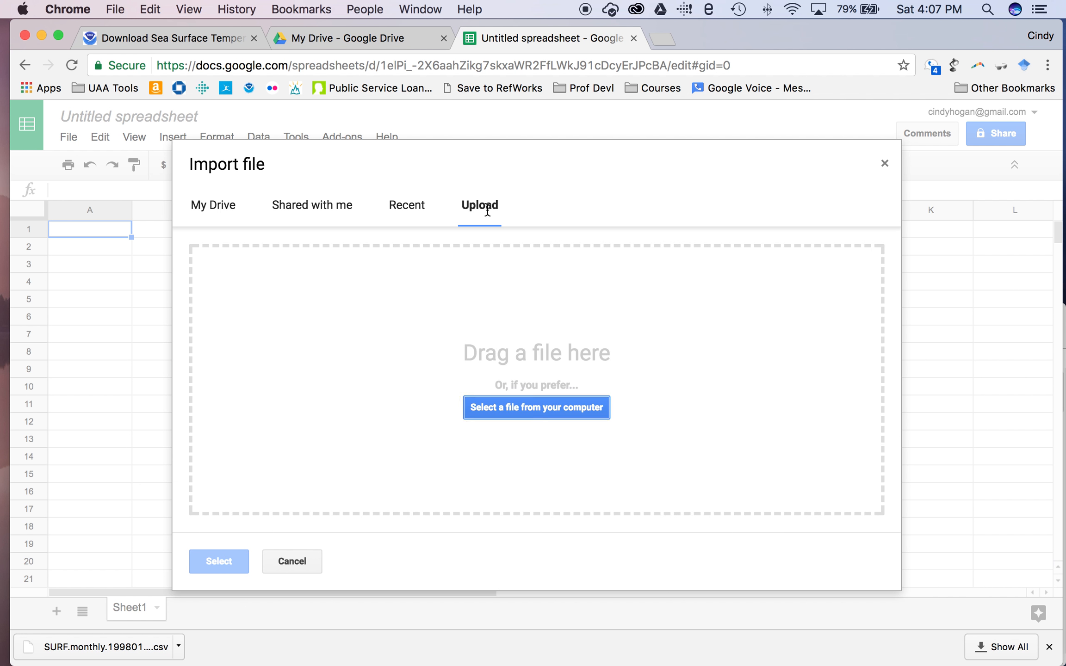
left_click(526, 412)
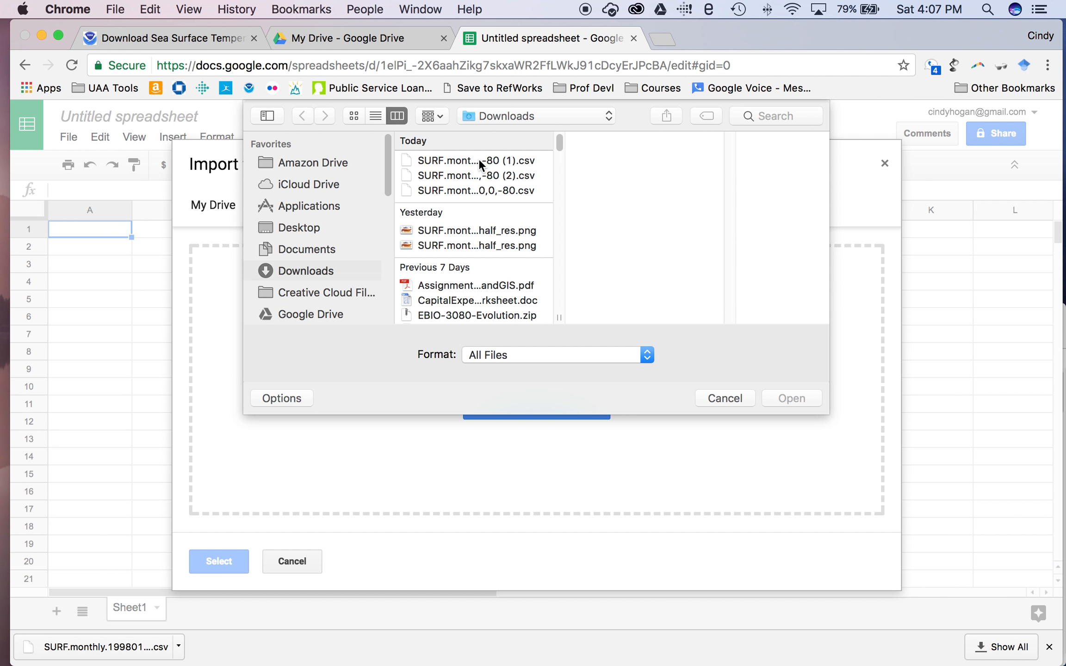
left_click(478, 160)
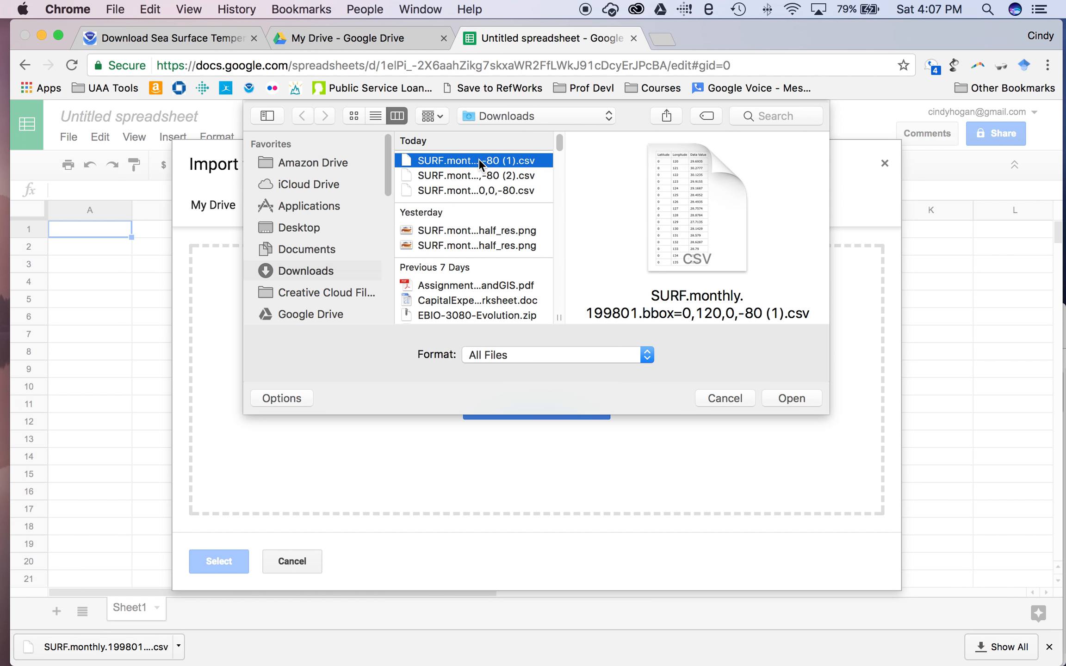
left_click(791, 398)
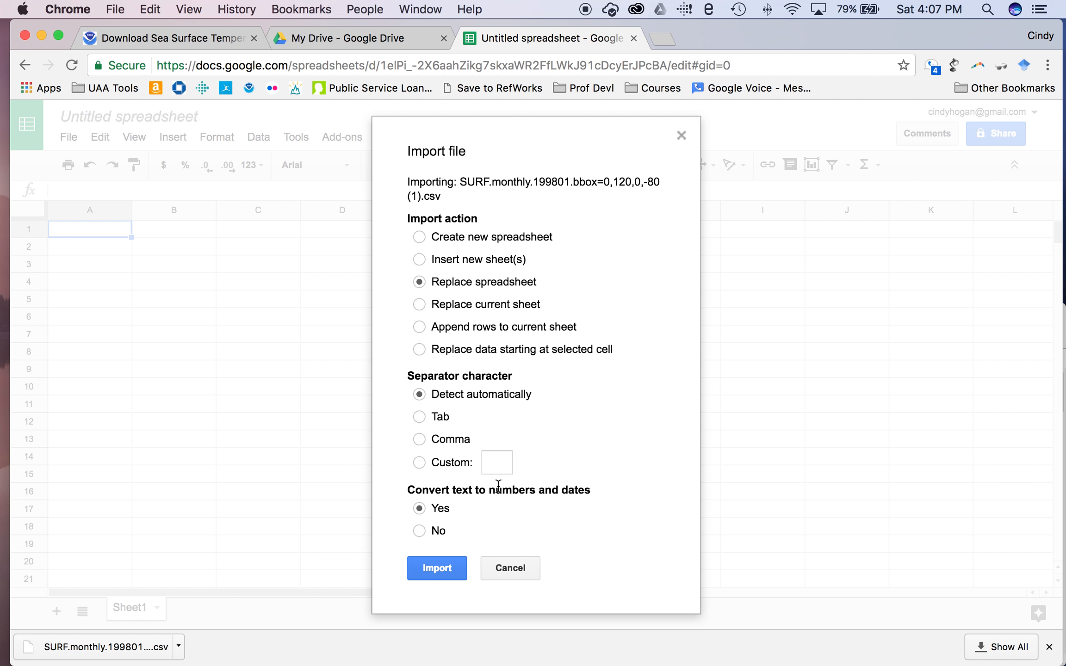
left_click(436, 569)
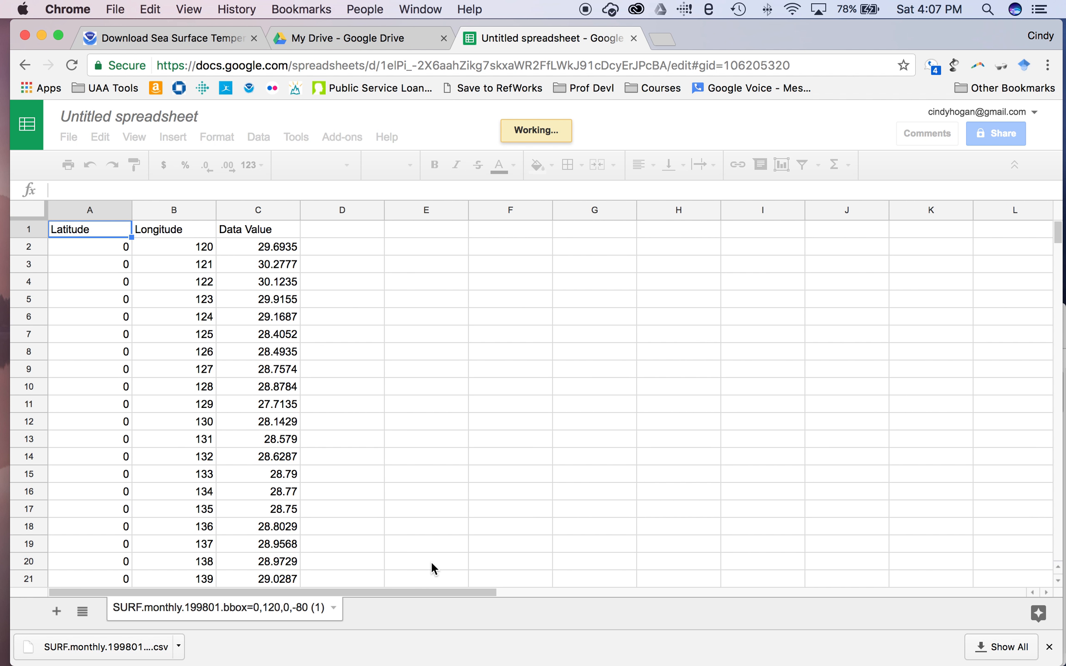
Title the spreadsheet 'El Nino SST spreadsheet'.
left_click(155, 116)
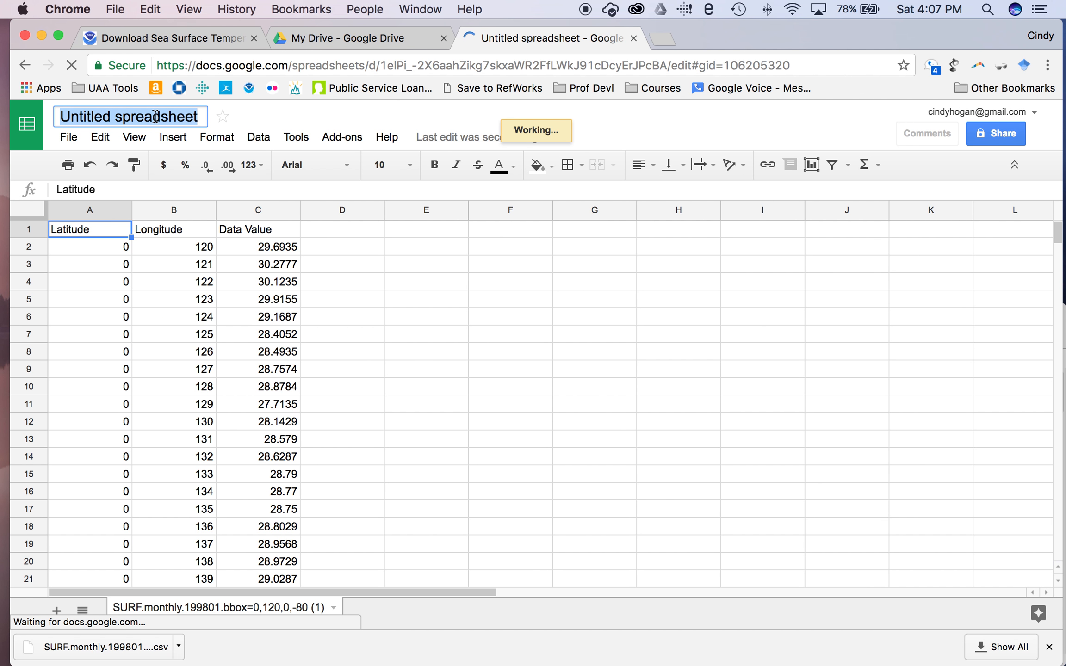
type("El NIno")
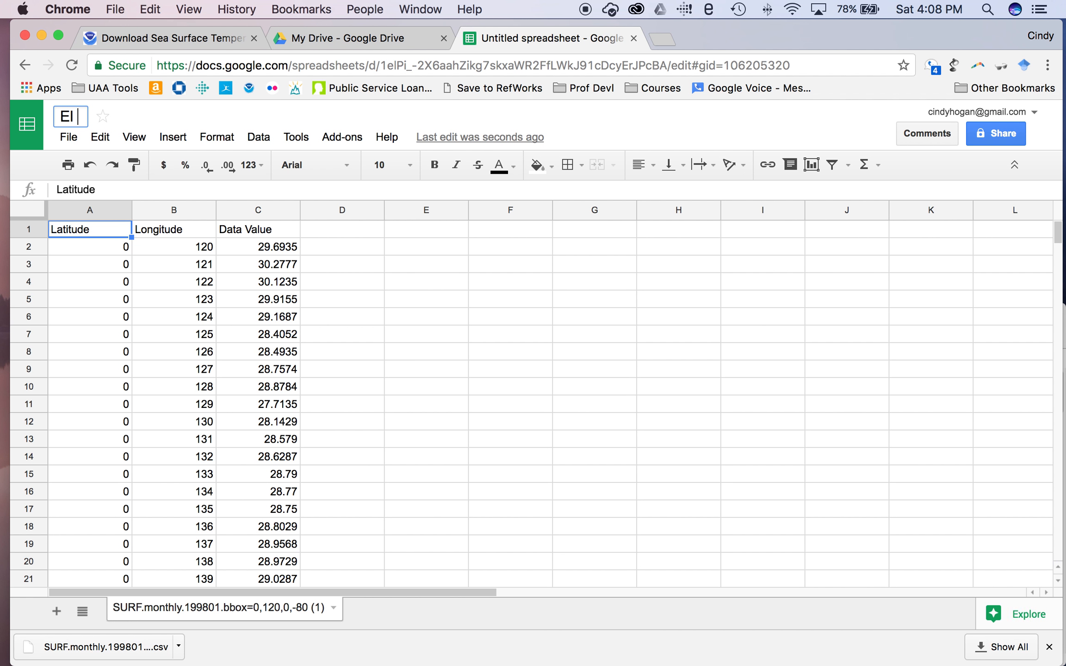
key("BackSpace")
key("BackSpace")
key("BackSpace")
type("in")
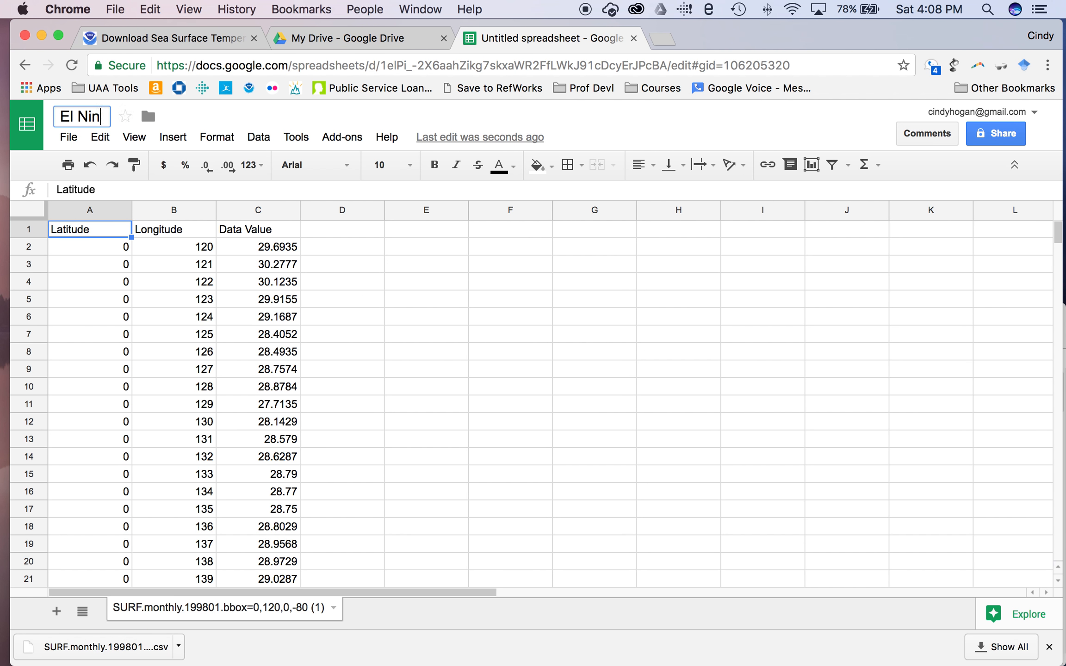
type("o SST ")
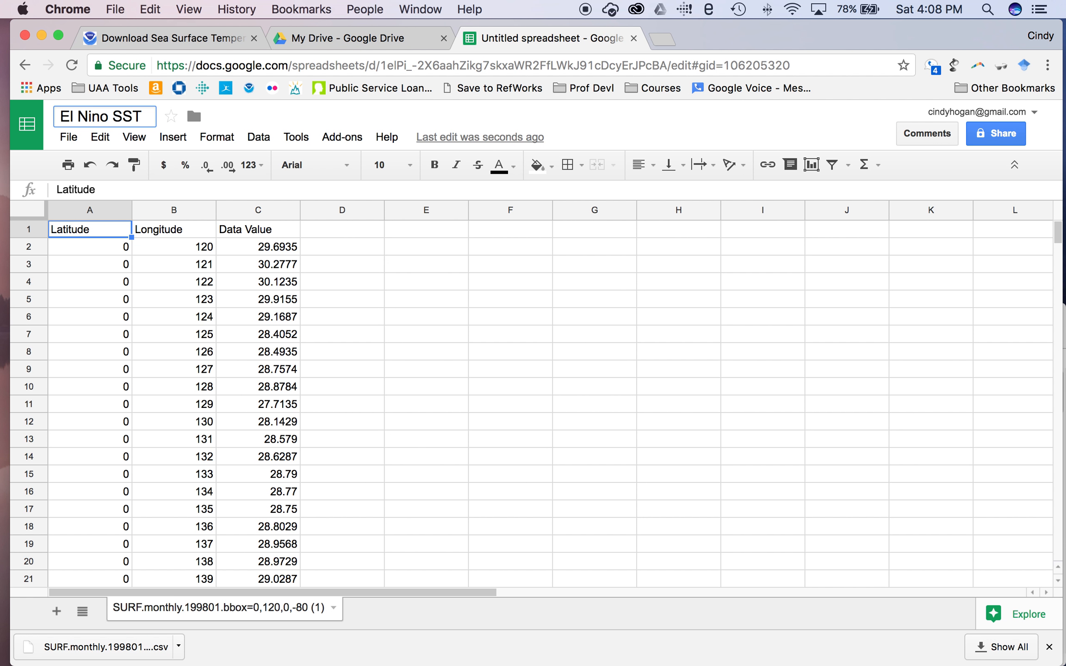
type("spreadsheet")
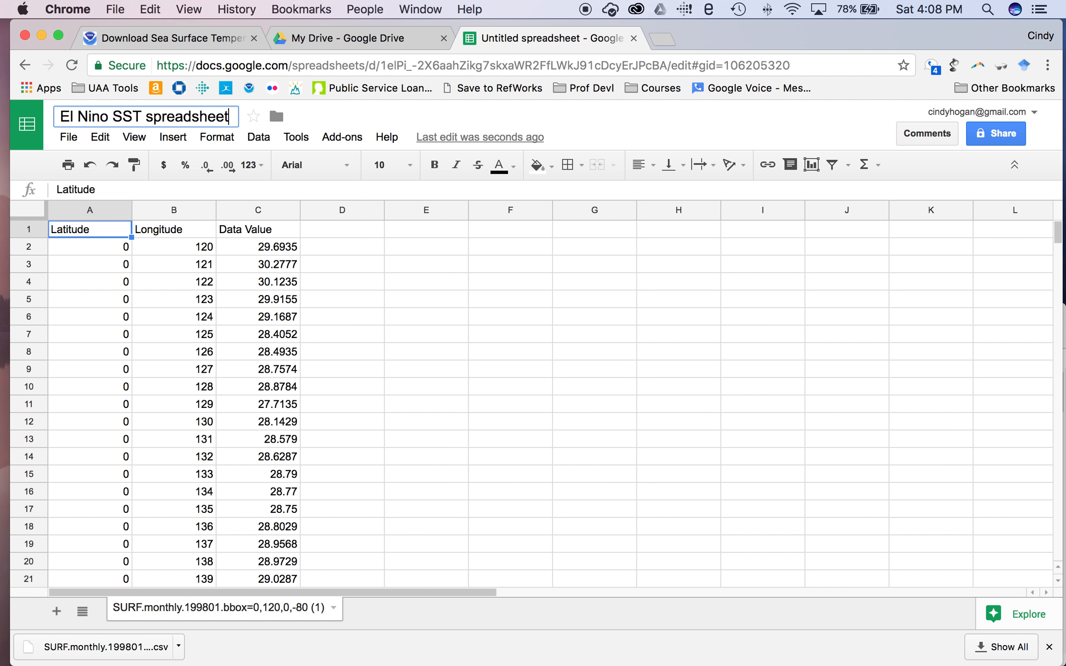
Rename the data sheet to '1998 Data'.
left_click(334, 609)
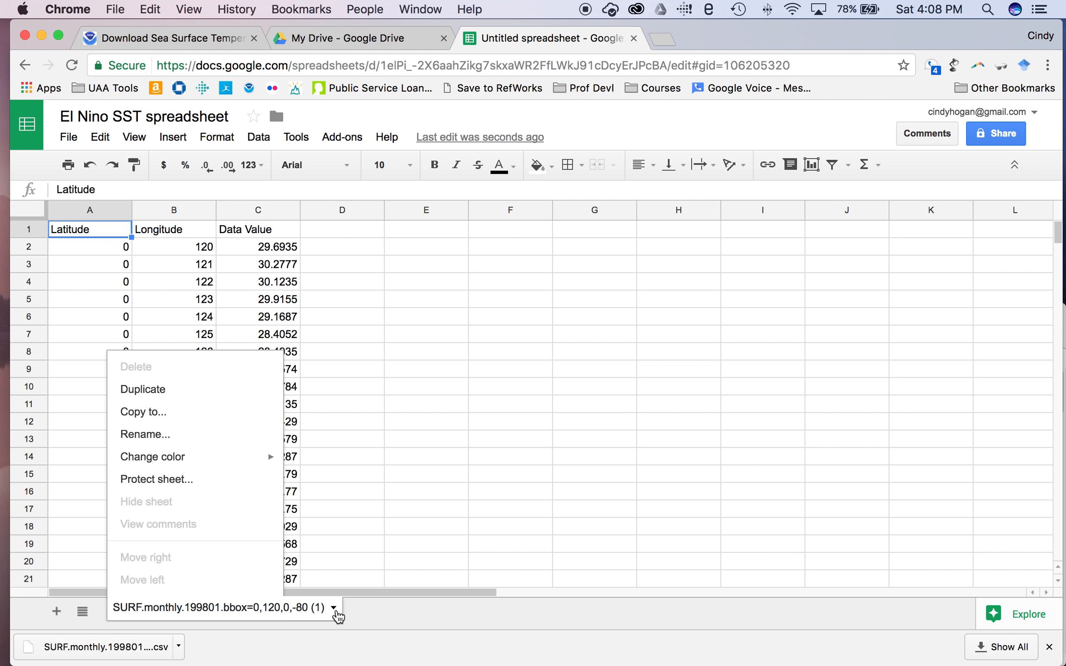
left_click(172, 440)
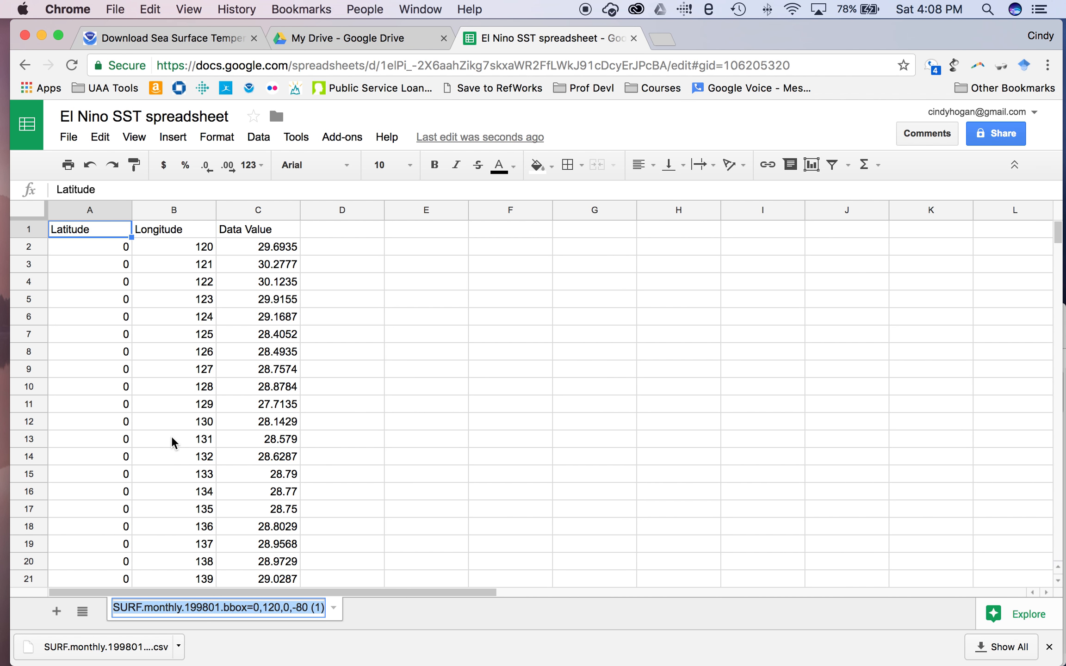
type("t")
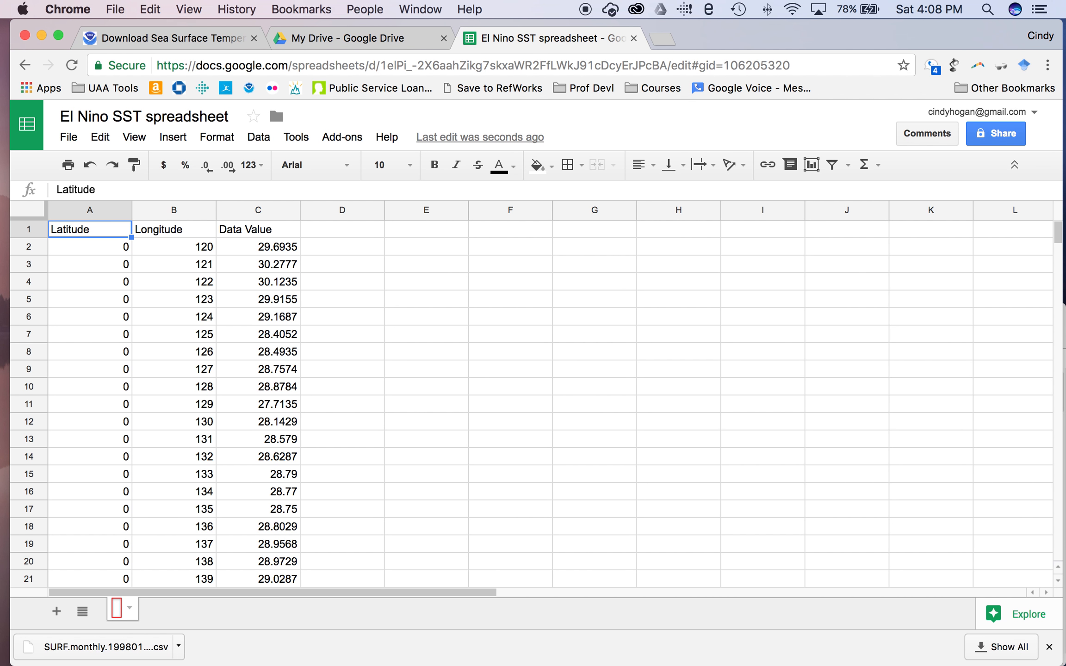
type("1998")
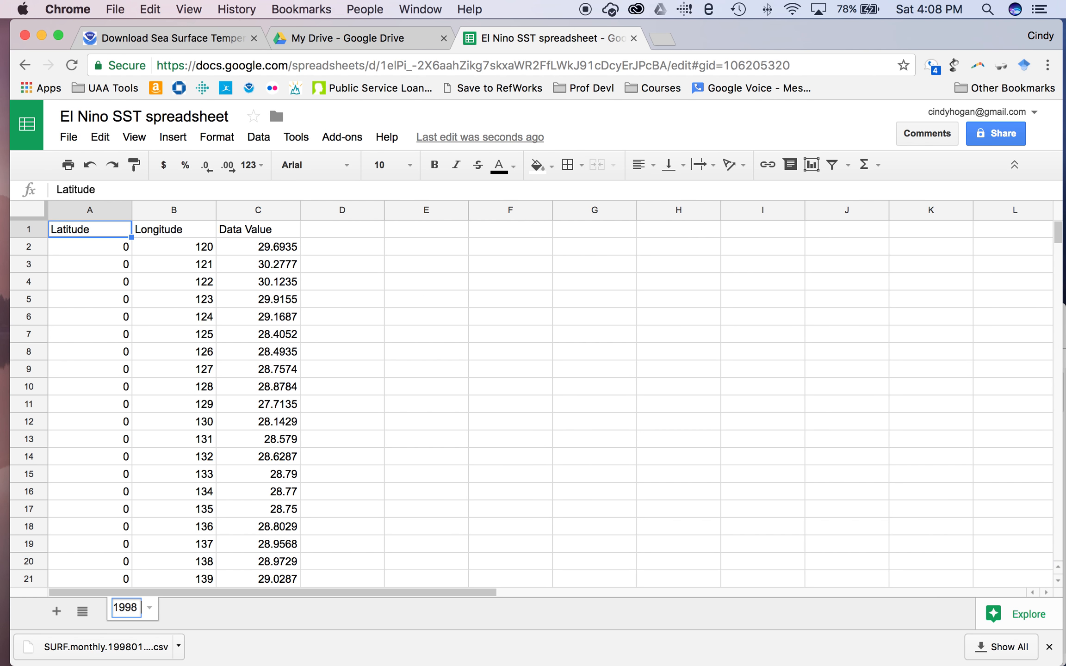
type(" Data")
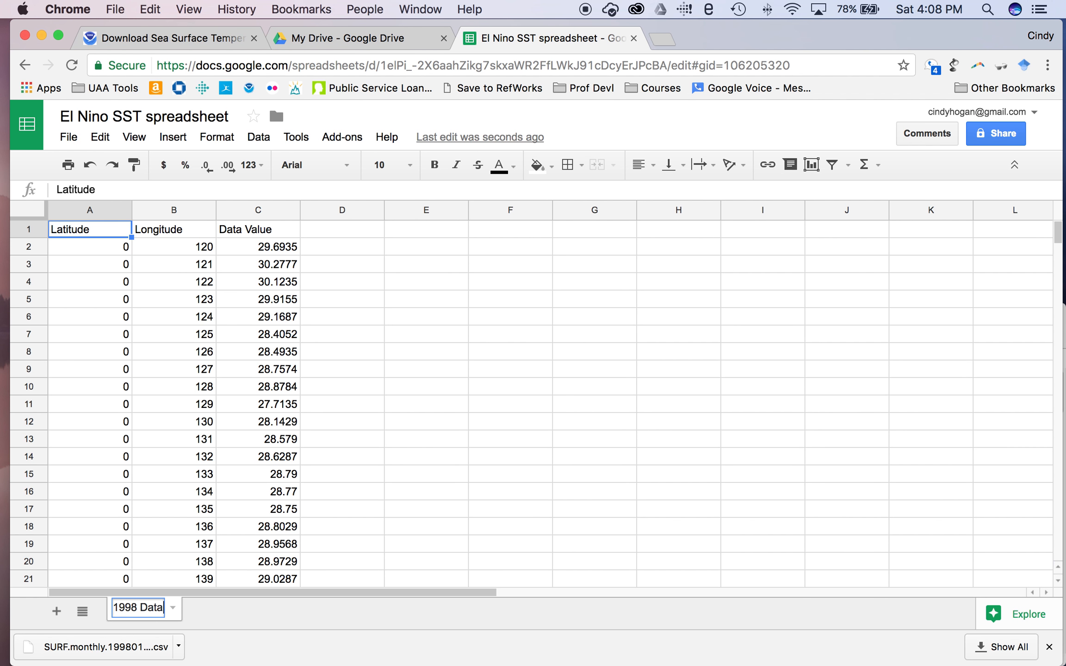
key("Return")
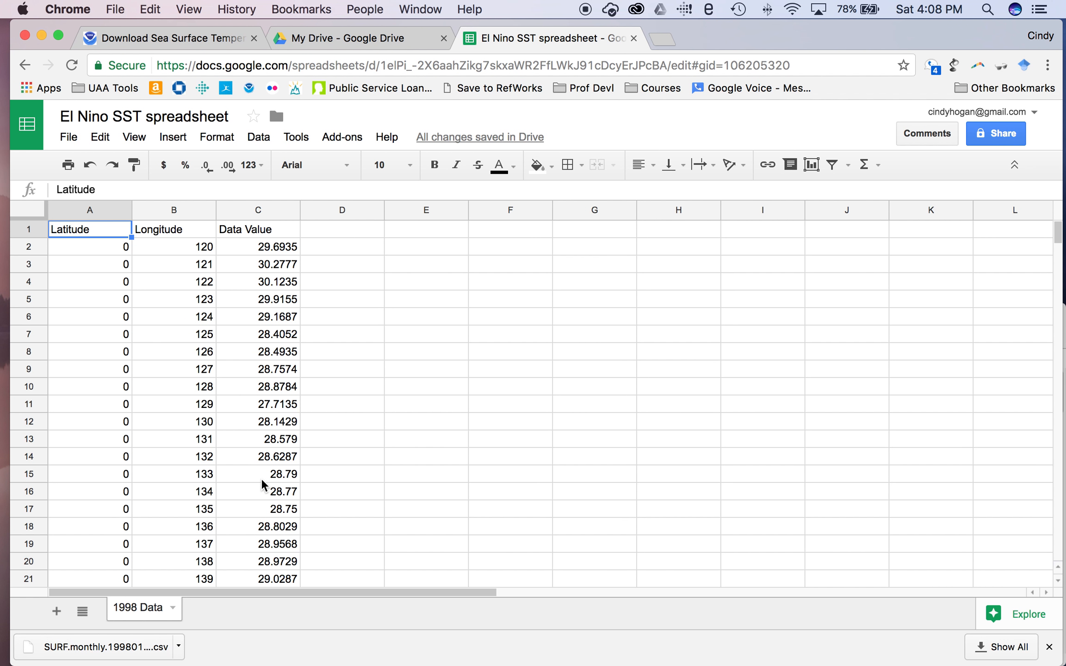
Format the Longitude column B as plain text and freeze the header row.
scroll(261, 486, "down", 15)
scroll(262, 486, "up", 14)
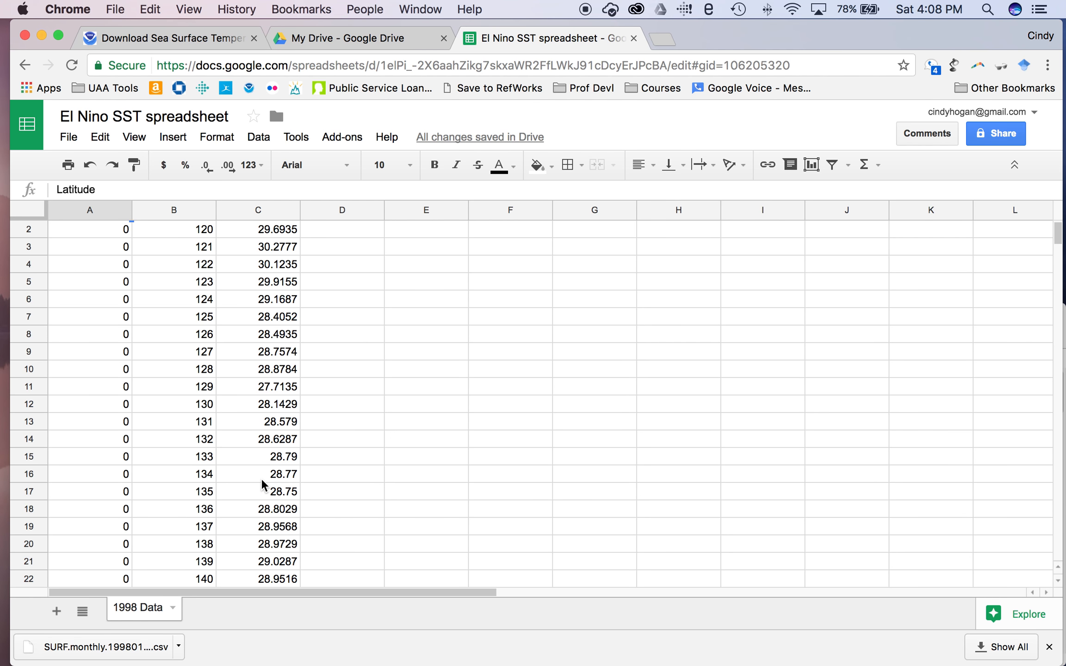
scroll(262, 486, "up", 1)
left_click(181, 210)
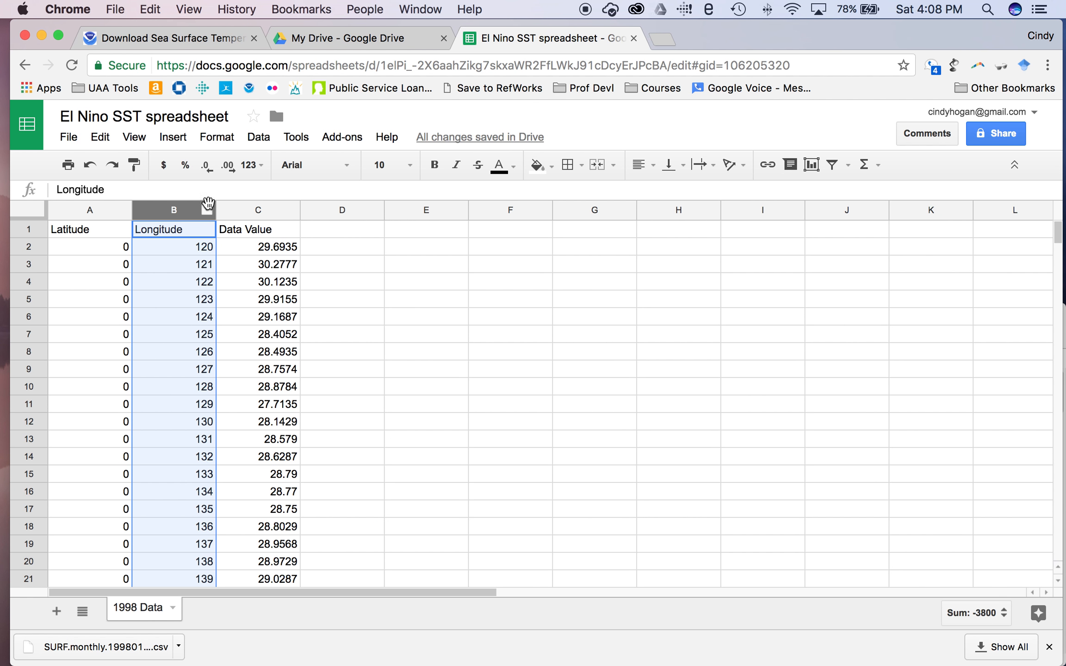
left_click(223, 140)
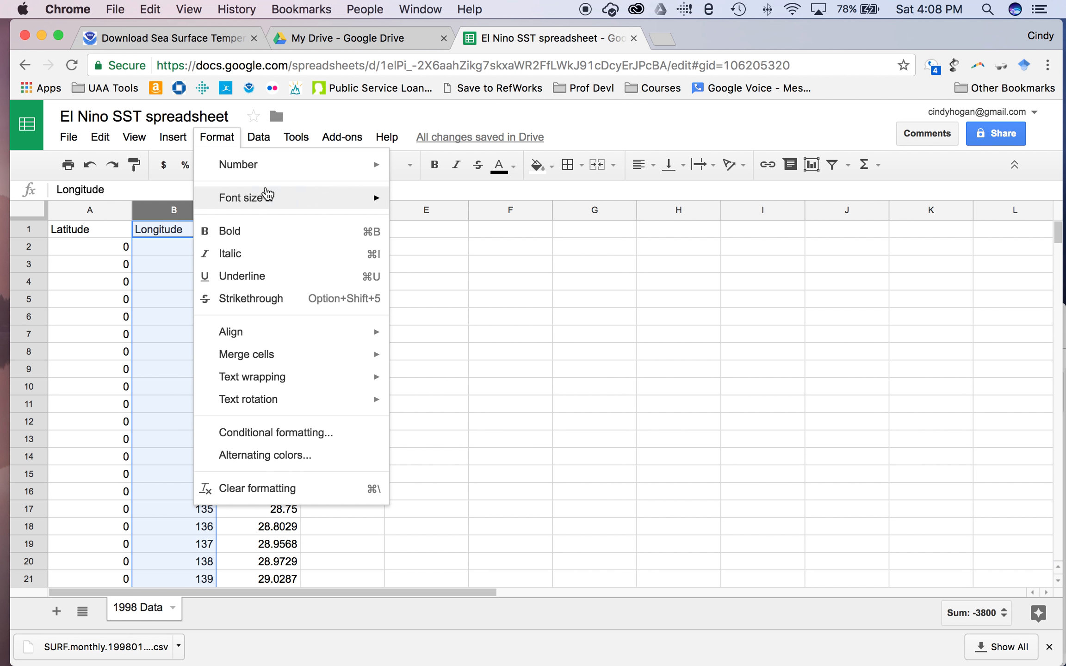
mouse_move(280, 173)
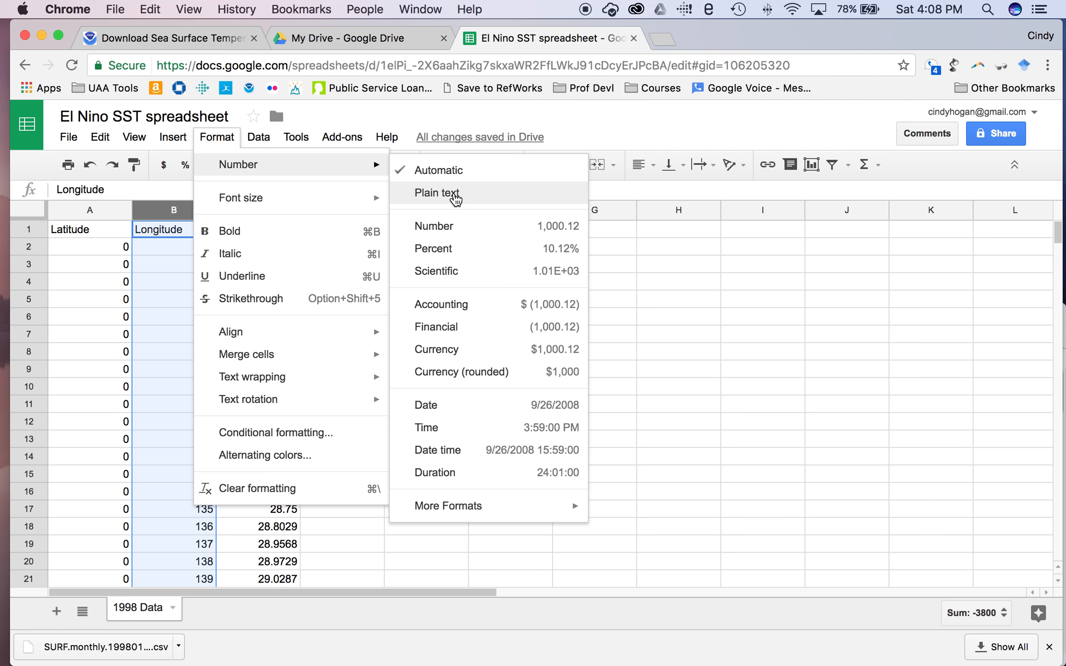
left_click(455, 194)
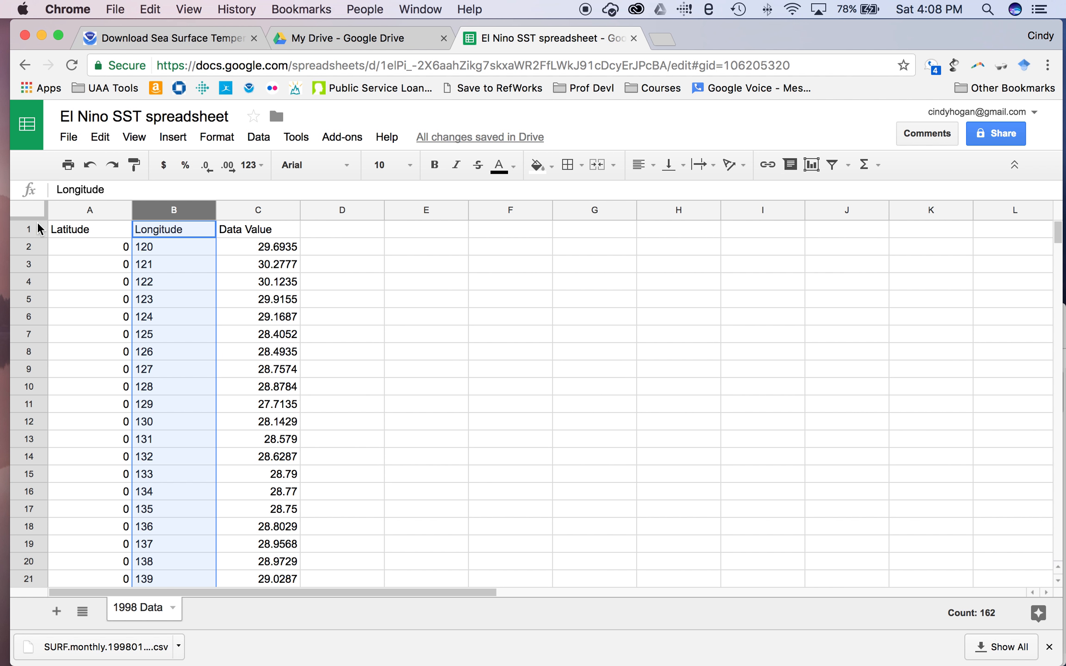
left_click_drag(29, 219, 31, 240)
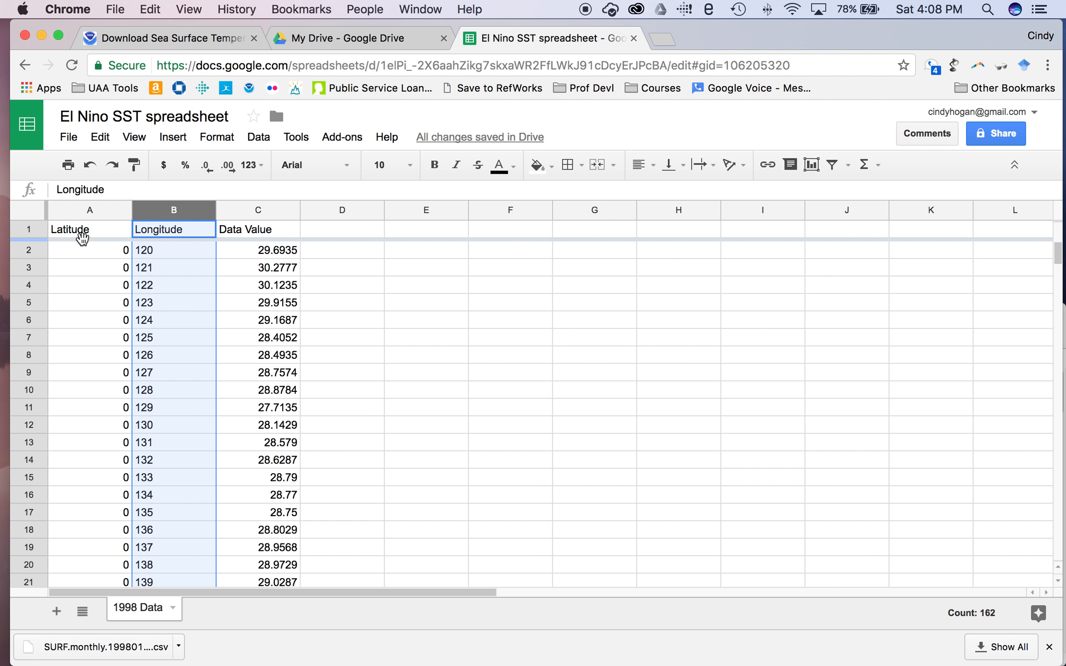
Change the C1 header from Data Value to 'Temperature in Degrees Celsius'.
left_click(260, 235)
triple_click(260, 234)
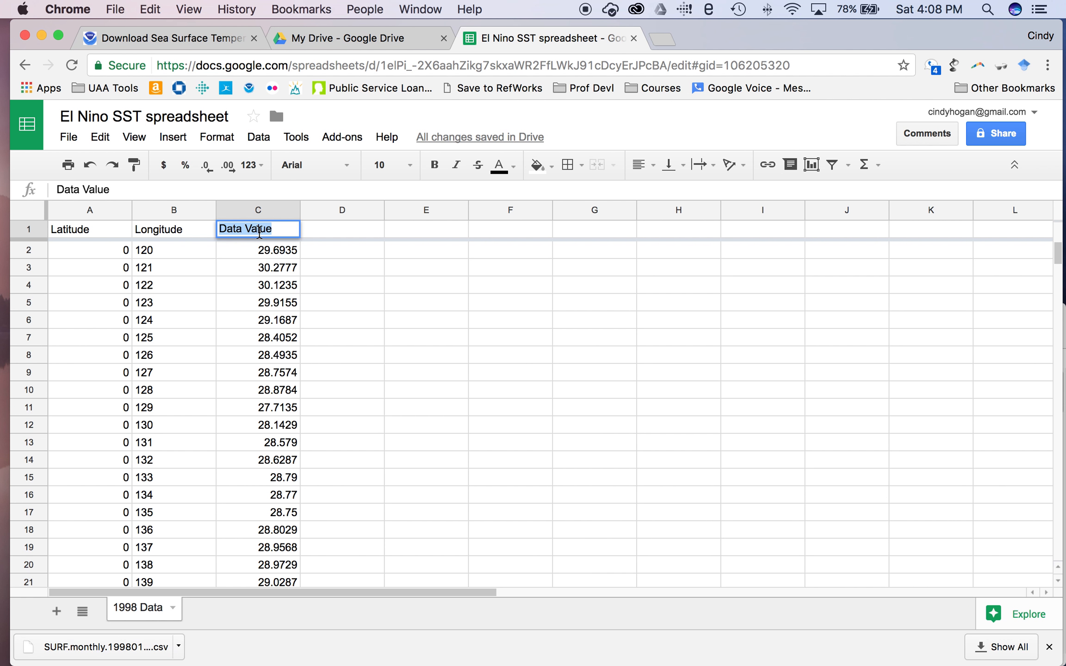
type("Tempera")
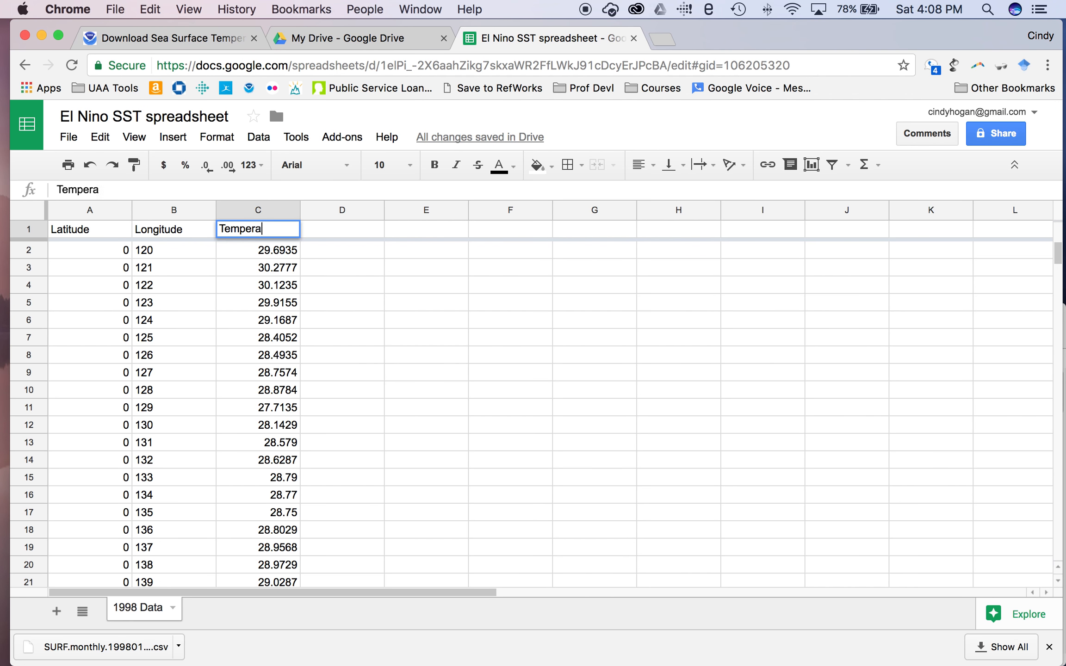
type("ture in Degres")
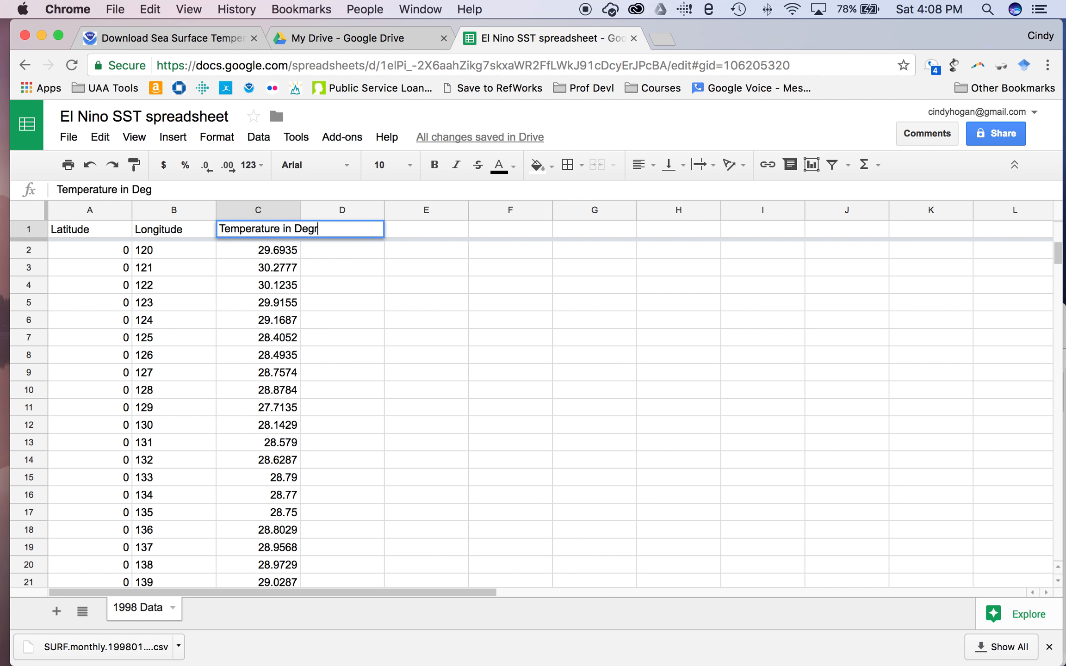
key("BackSpace")
type("es Celsius")
key("Return")
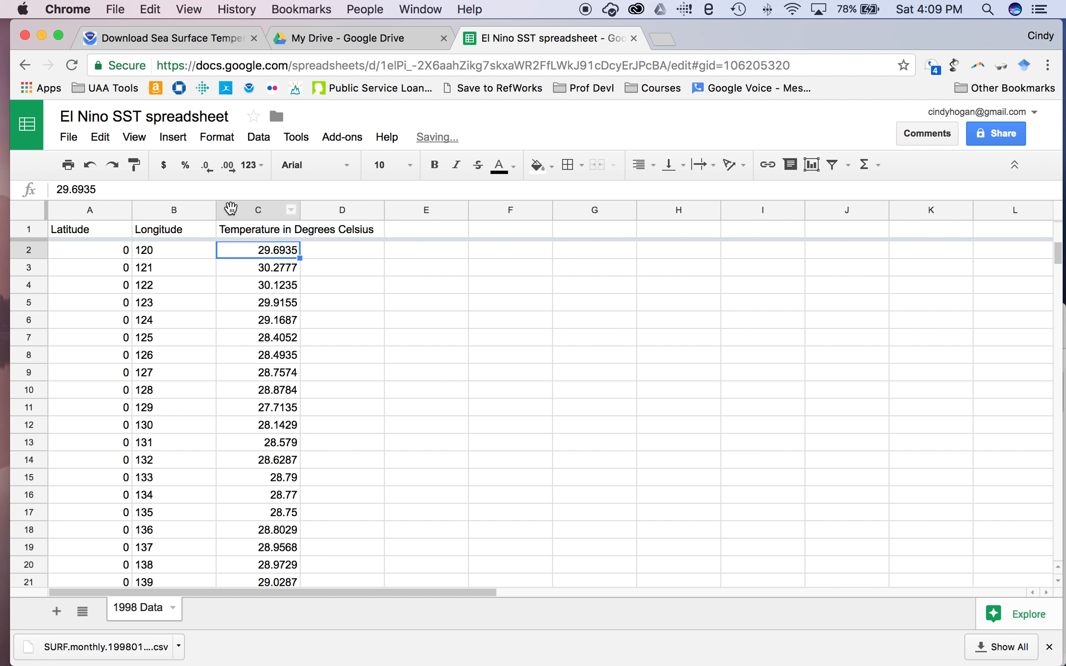
Insert a chart of the temperature column C.
left_click(230, 209)
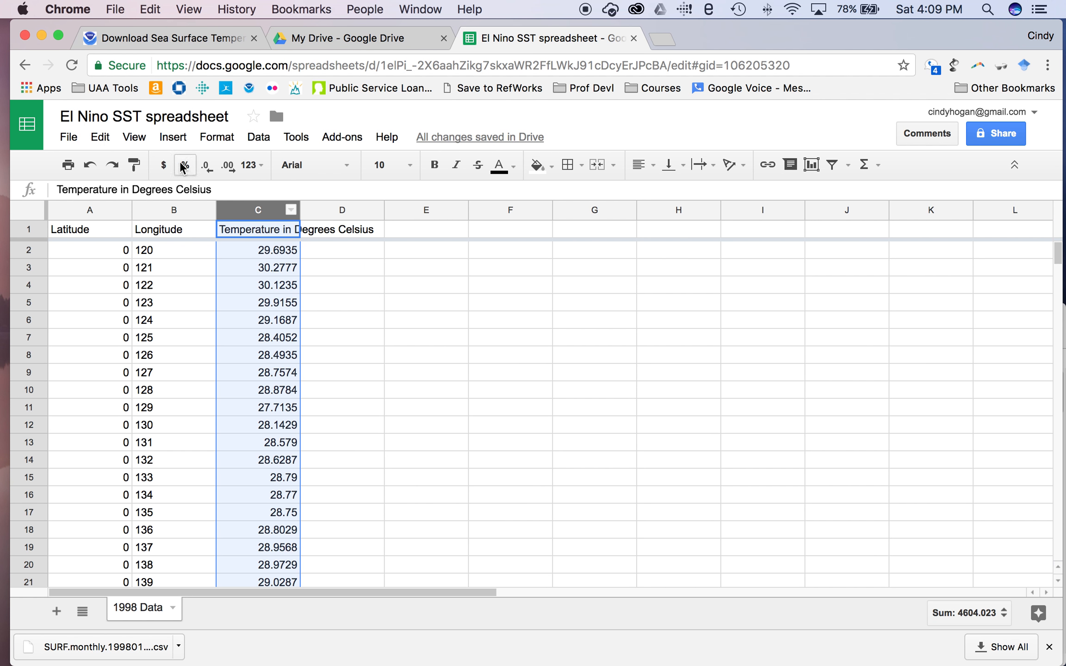
left_click(180, 141)
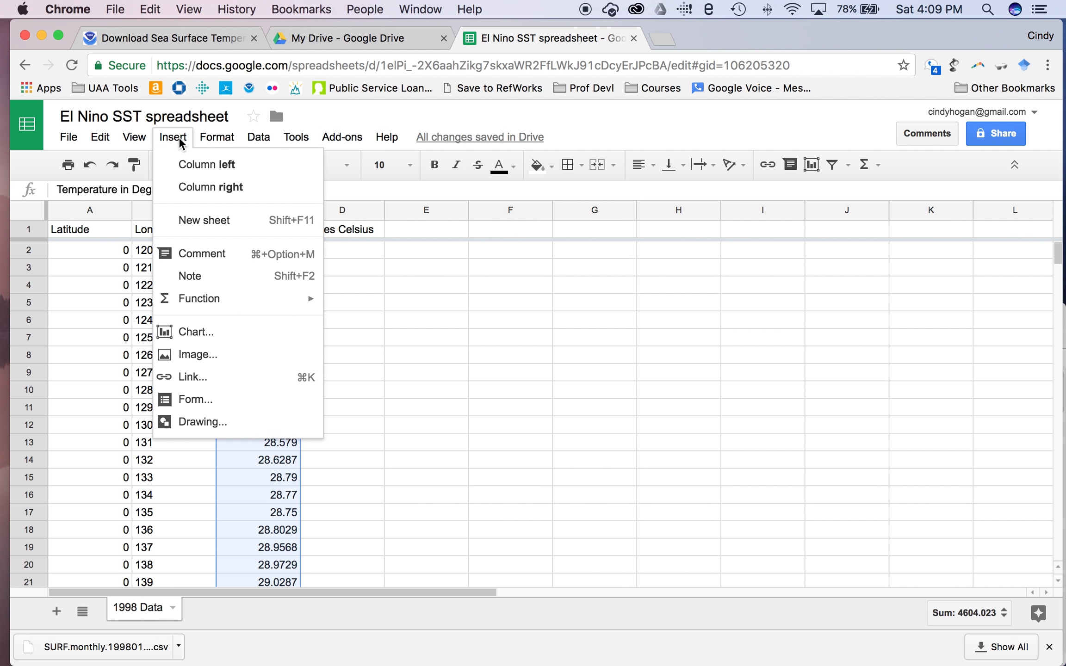
left_click(183, 336)
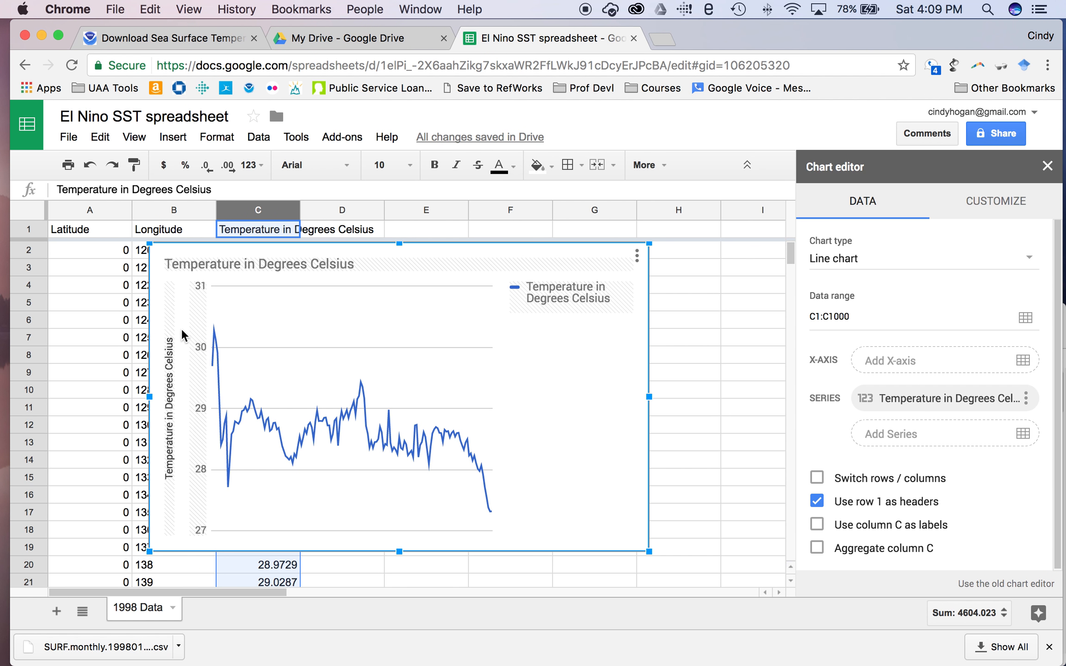
Move the temperature chart right of column C and begin adding an X-axis range.
left_click(374, 336)
left_click(1019, 360)
left_click(253, 377)
left_click_drag(451, 263, 628, 265)
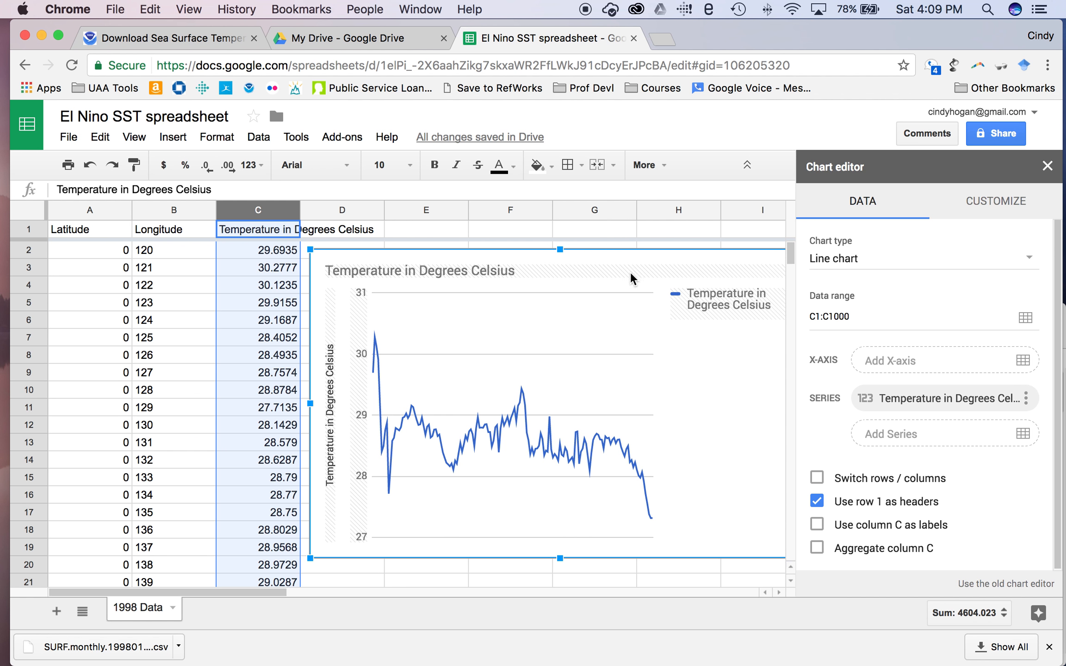
left_click(1023, 360)
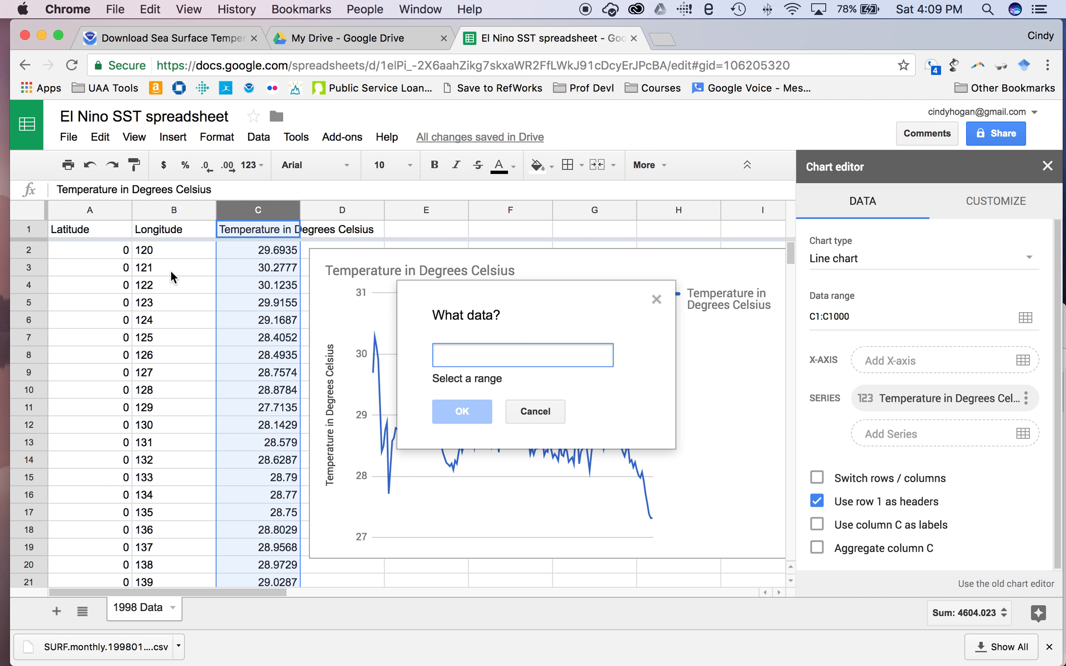
Use the Longitude column '1998 Data'!B:B as the chart's X-axis.
left_click(185, 212)
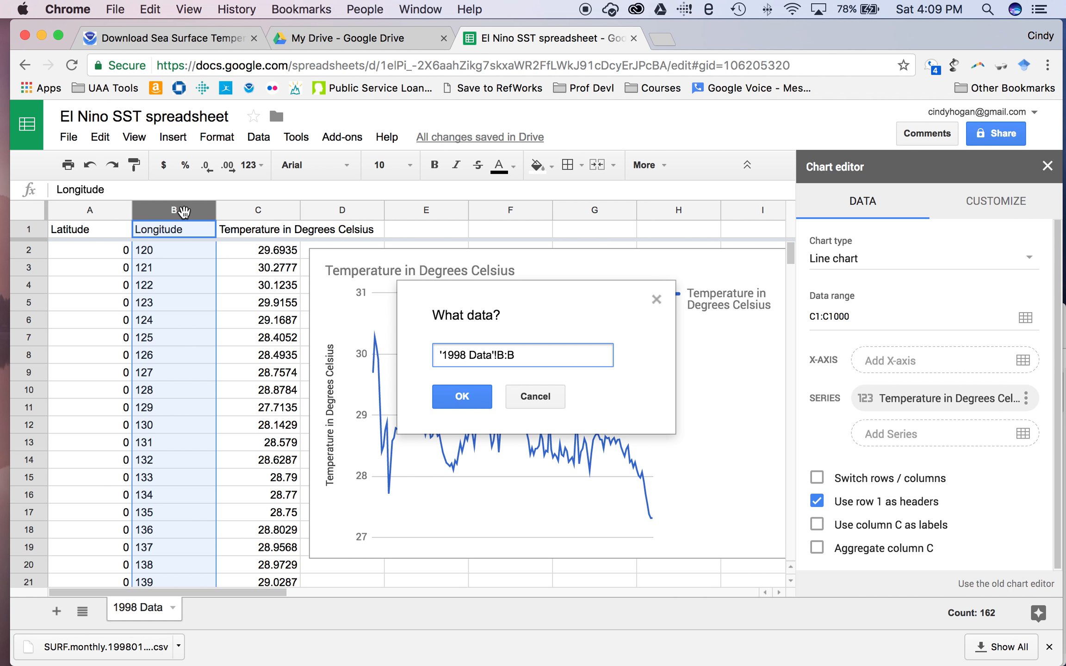
left_click(467, 395)
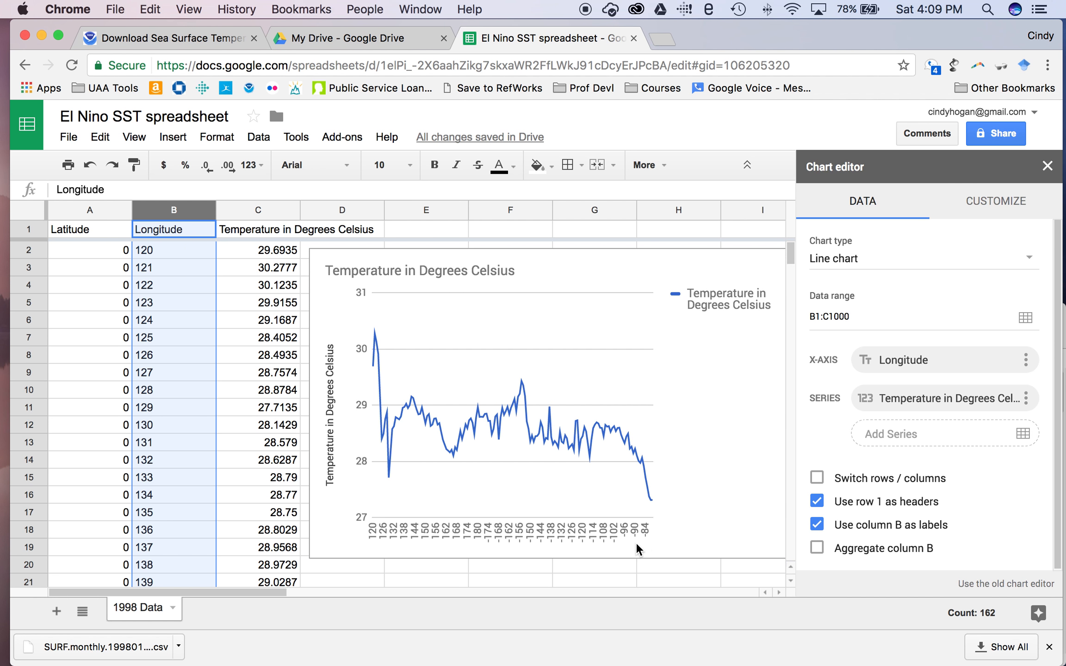
left_click(1013, 207)
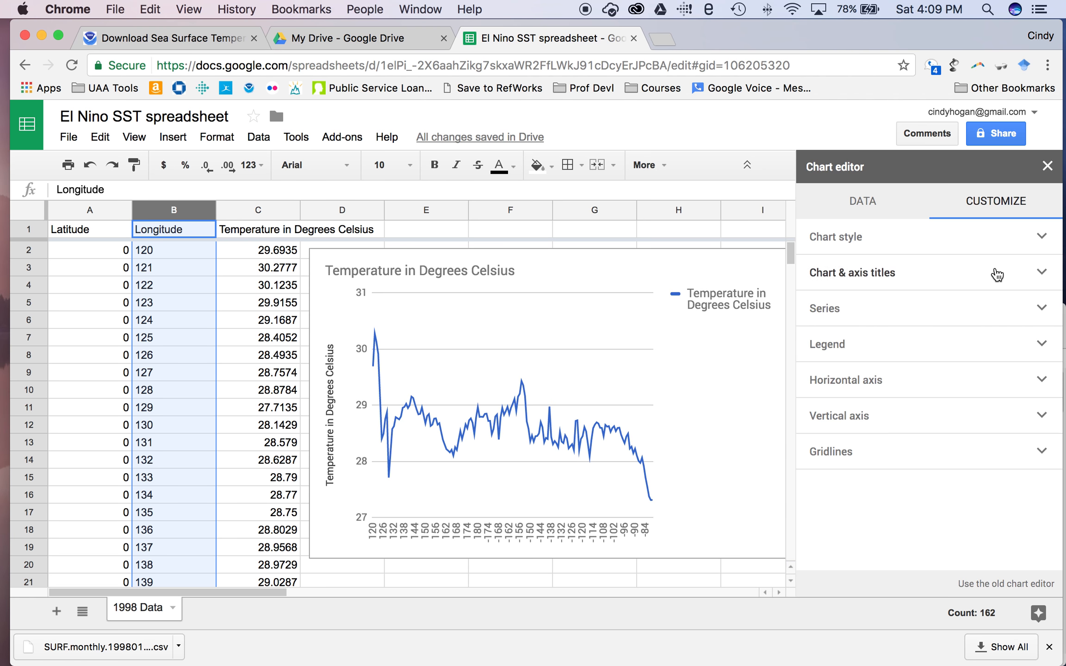
Give the chart's horizontal axis the title 'Degrees Longitude'.
left_click(996, 274)
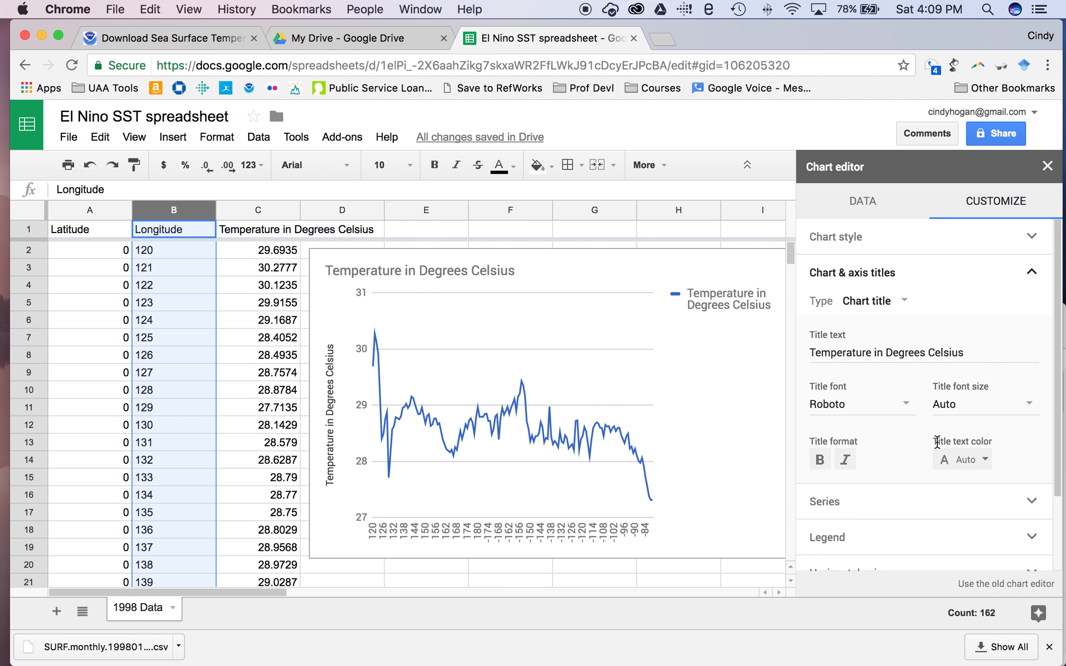
scroll(899, 338, "down", 3)
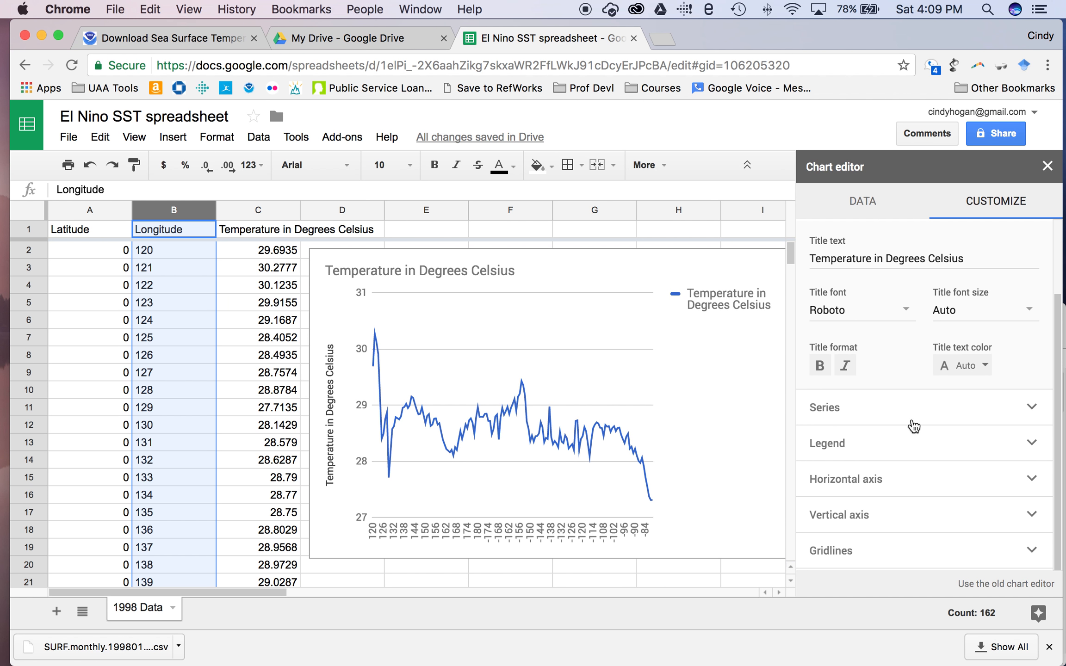
scroll(925, 374, "up", 1)
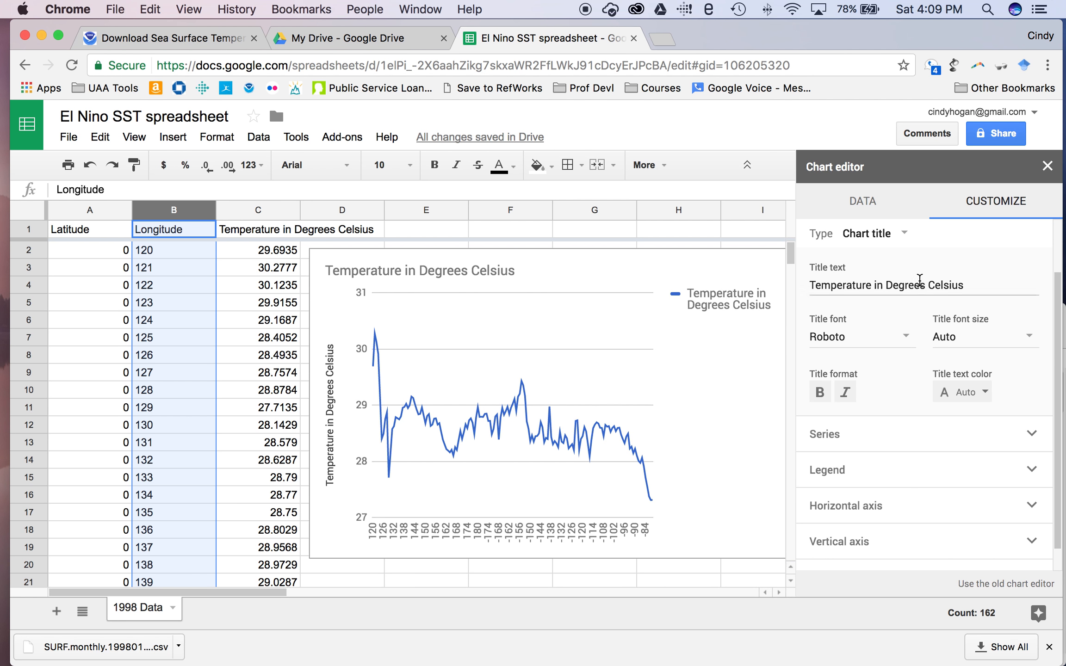
left_click(904, 234)
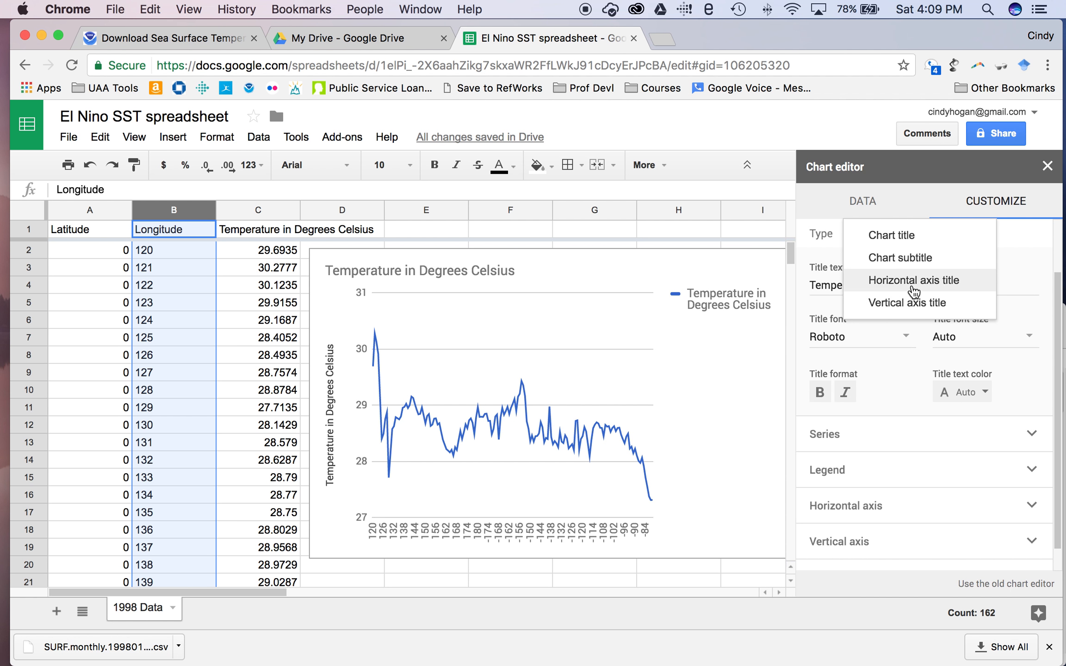
left_click(912, 288)
left_click(904, 285)
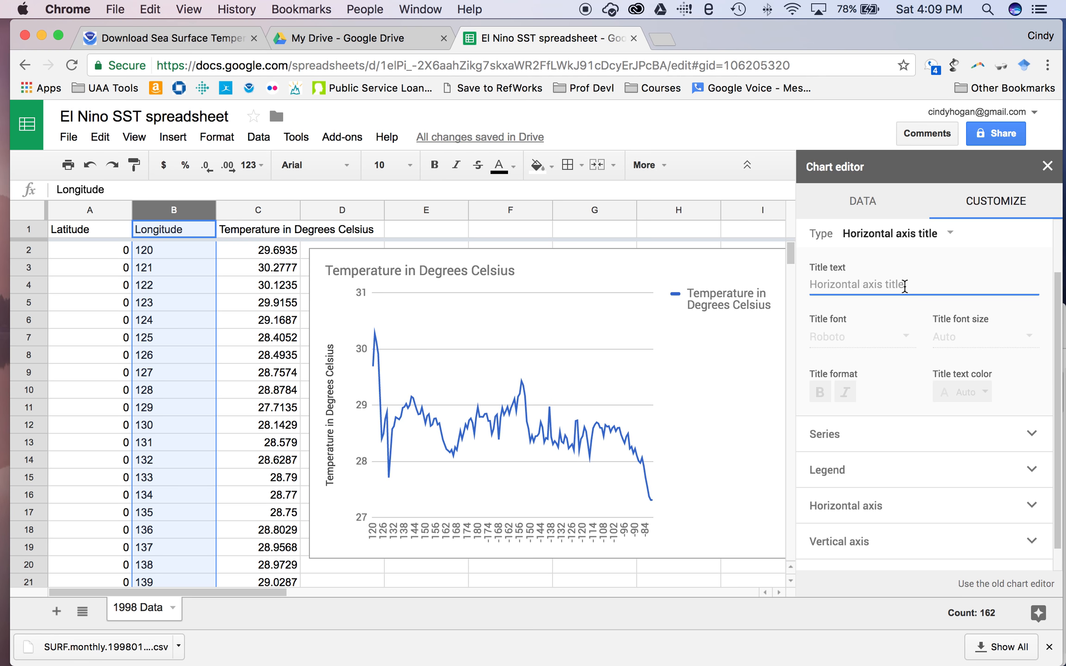
type("Deg")
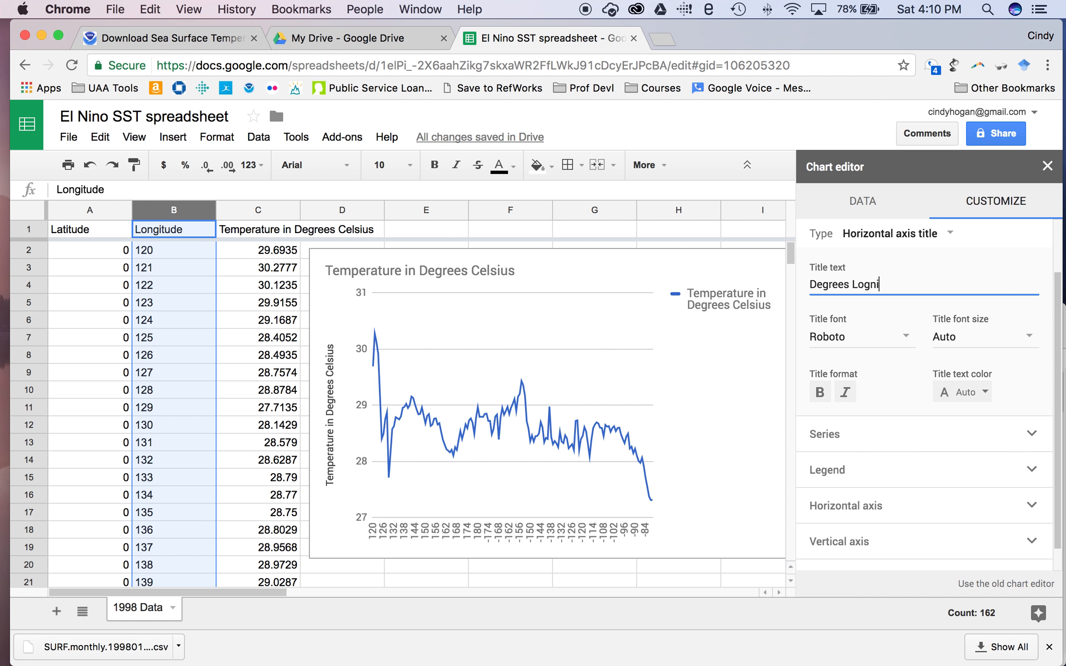
type("rees Longitude")
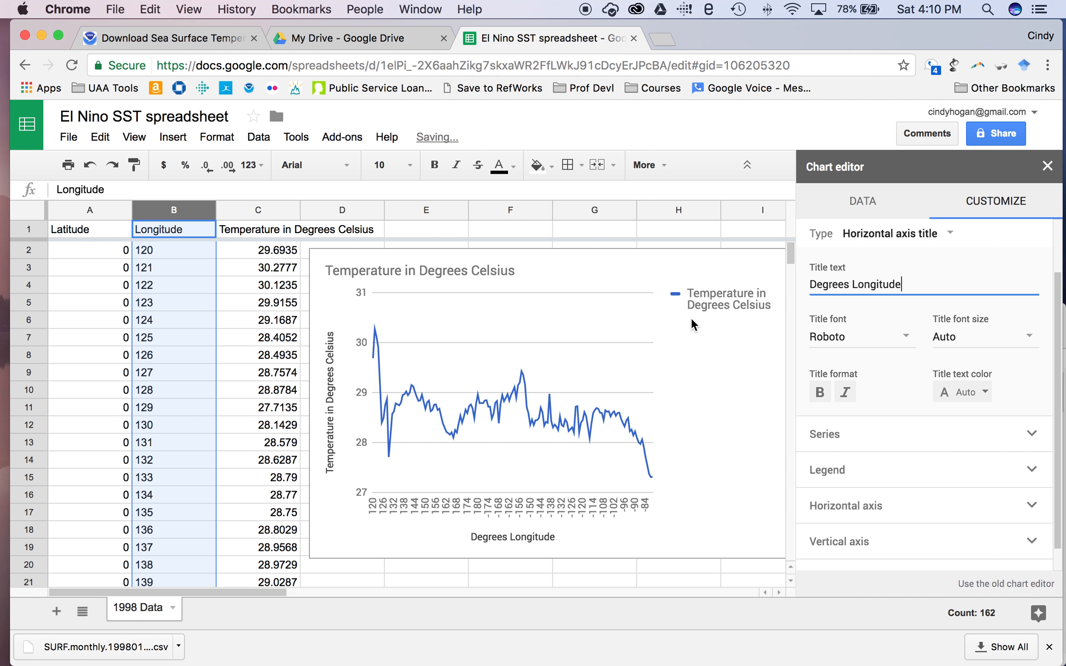
scroll(888, 303, "up", 2)
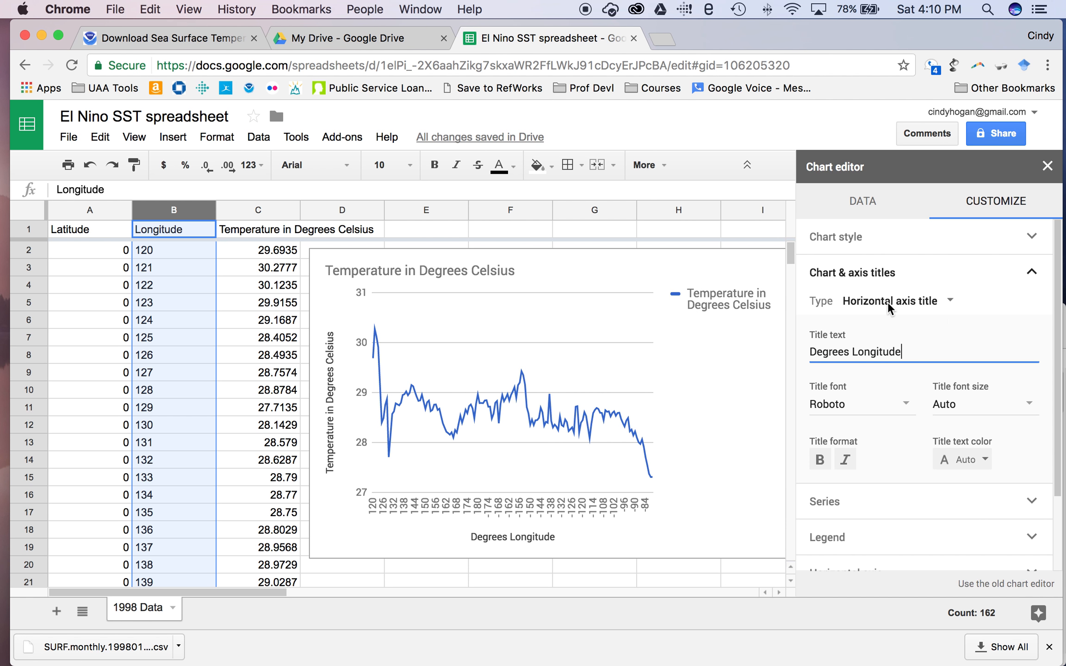
left_click(887, 287)
left_click(886, 289)
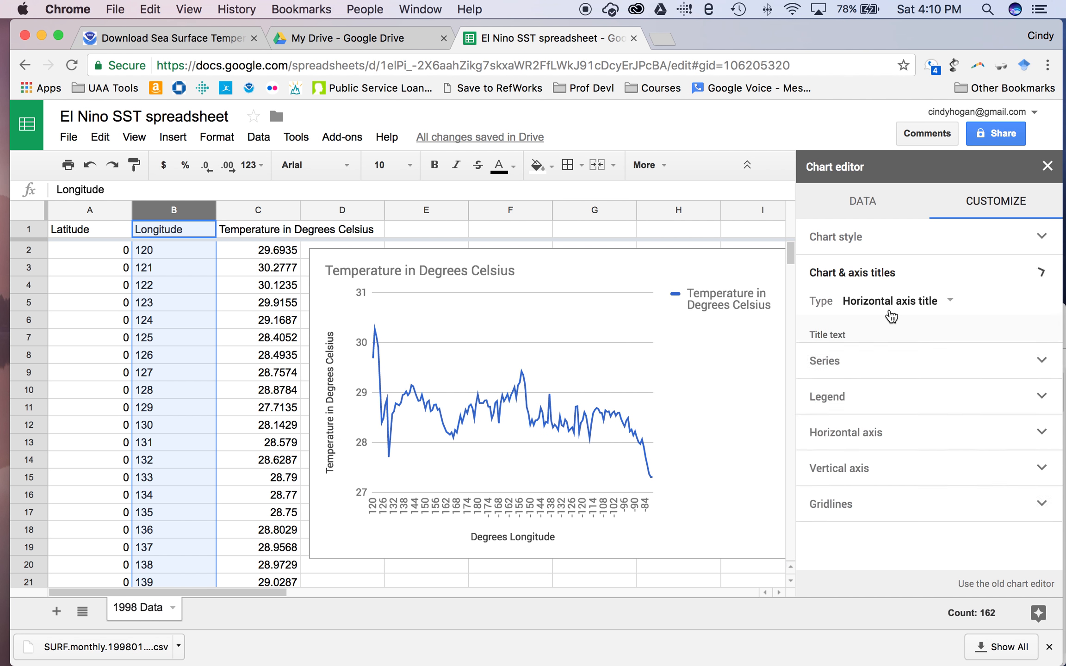
left_click(889, 301)
Replace the chart title with '1998 Temperature in December along the Equator'.
left_click(895, 256)
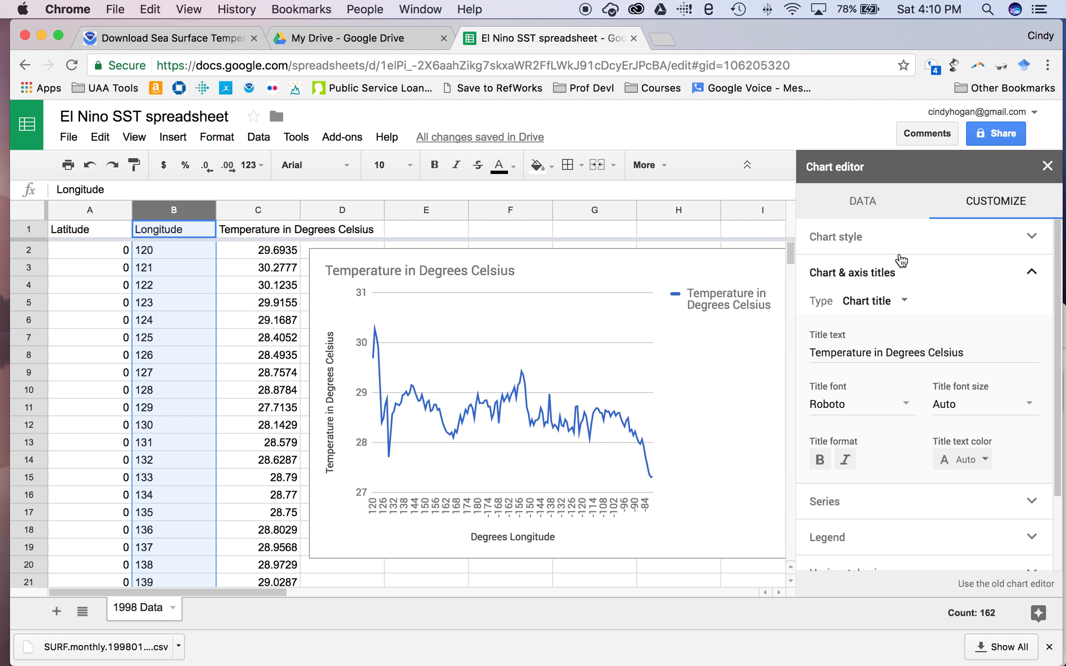
triple_click(888, 350)
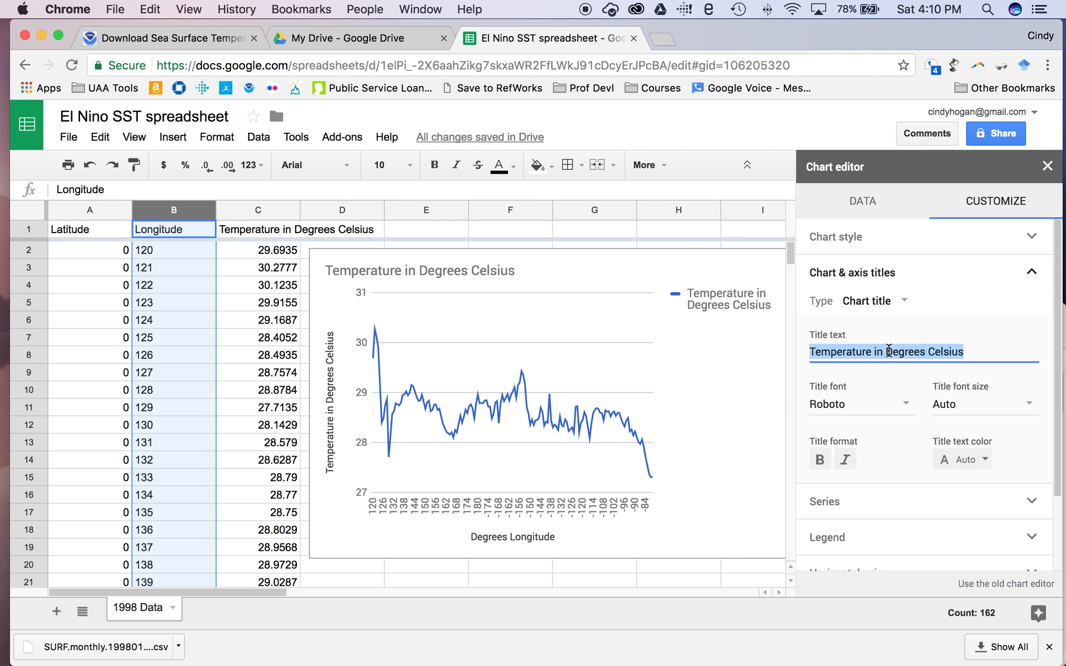
key("BackSpace")
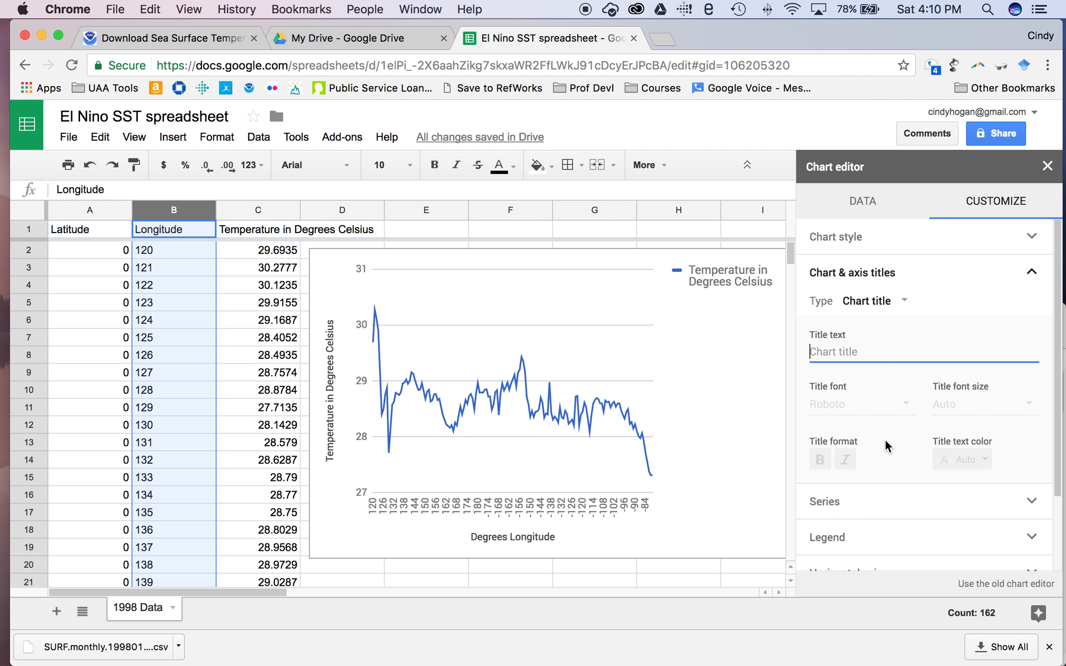
type("1998 ")
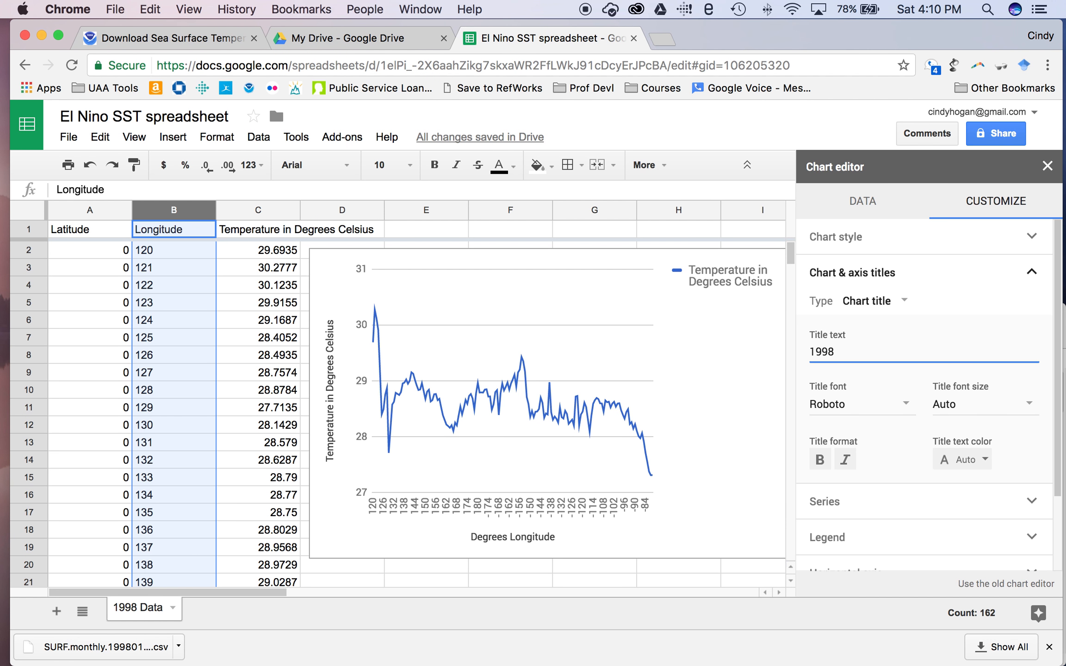
type("Teme")
type("erature ")
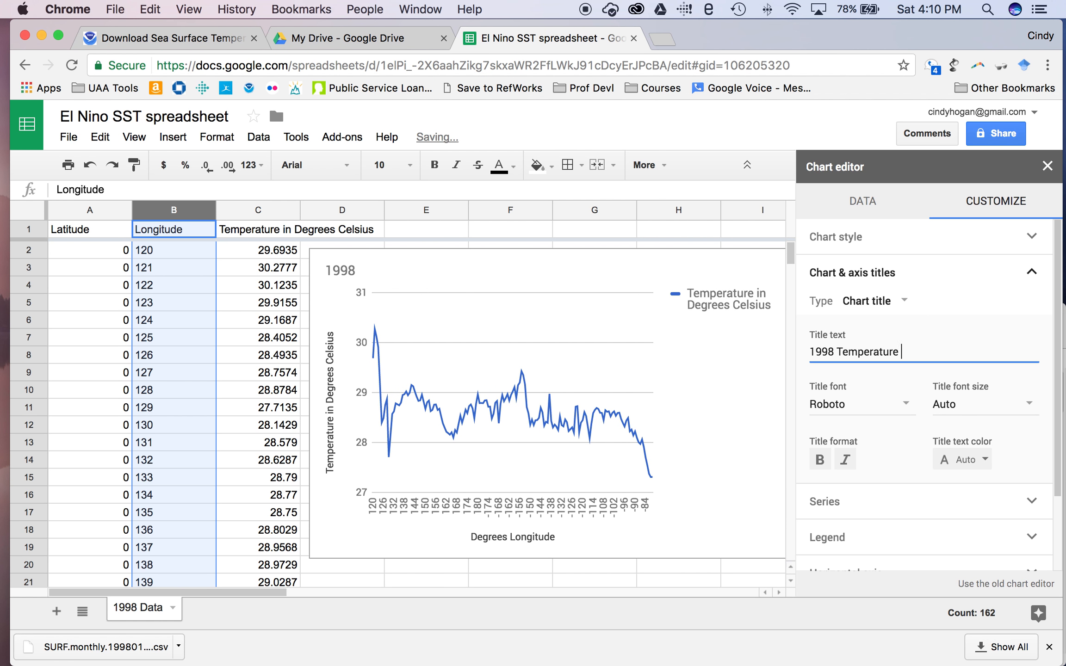
type("in December")
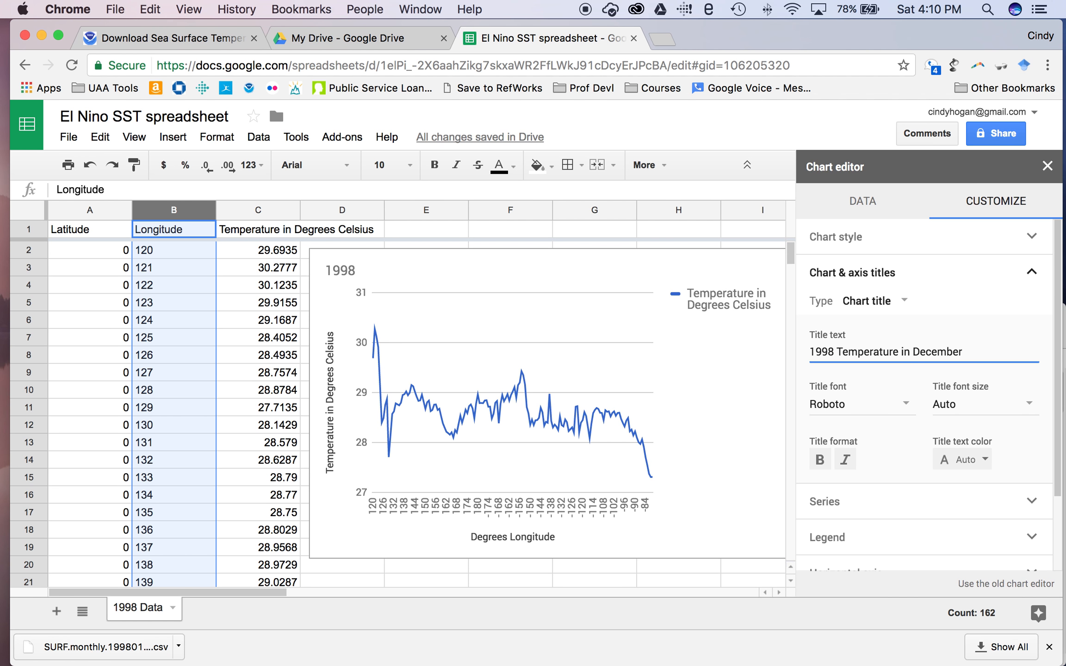
type(" along the Equator")
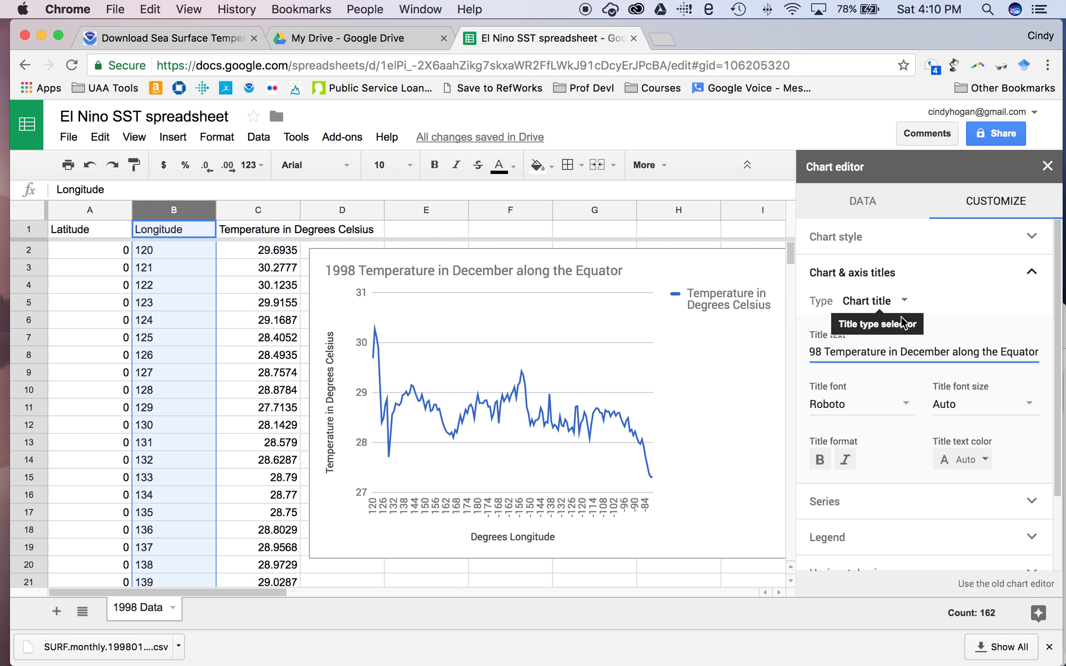
left_click(954, 280)
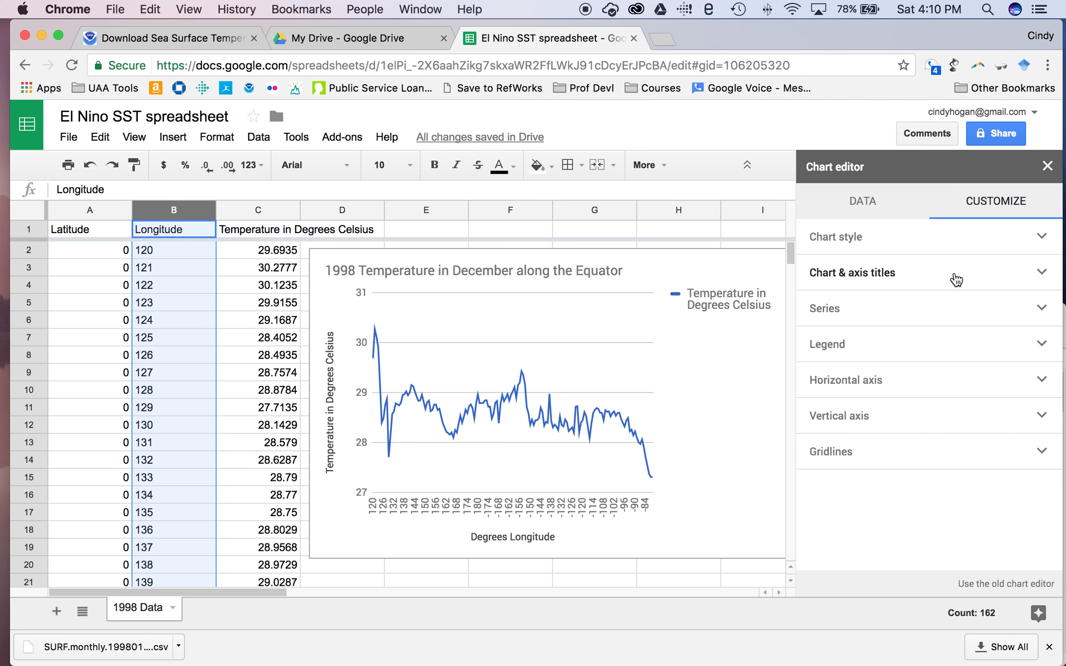
Set the temperature chart's legend position to None so the line fills the chart width.
left_click(931, 347)
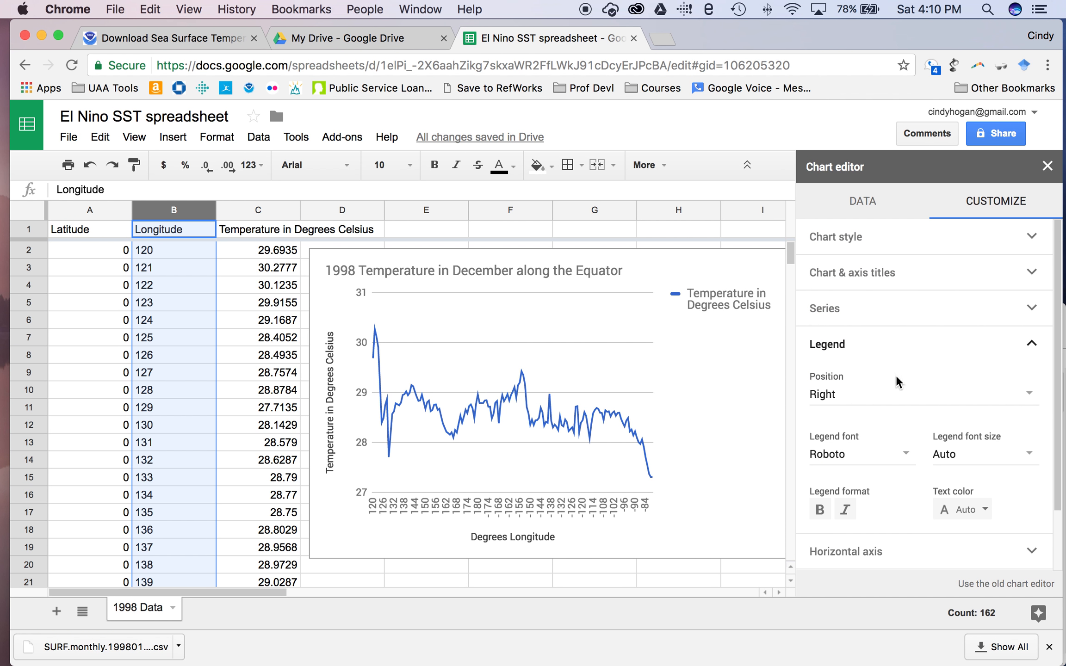
left_click(980, 391)
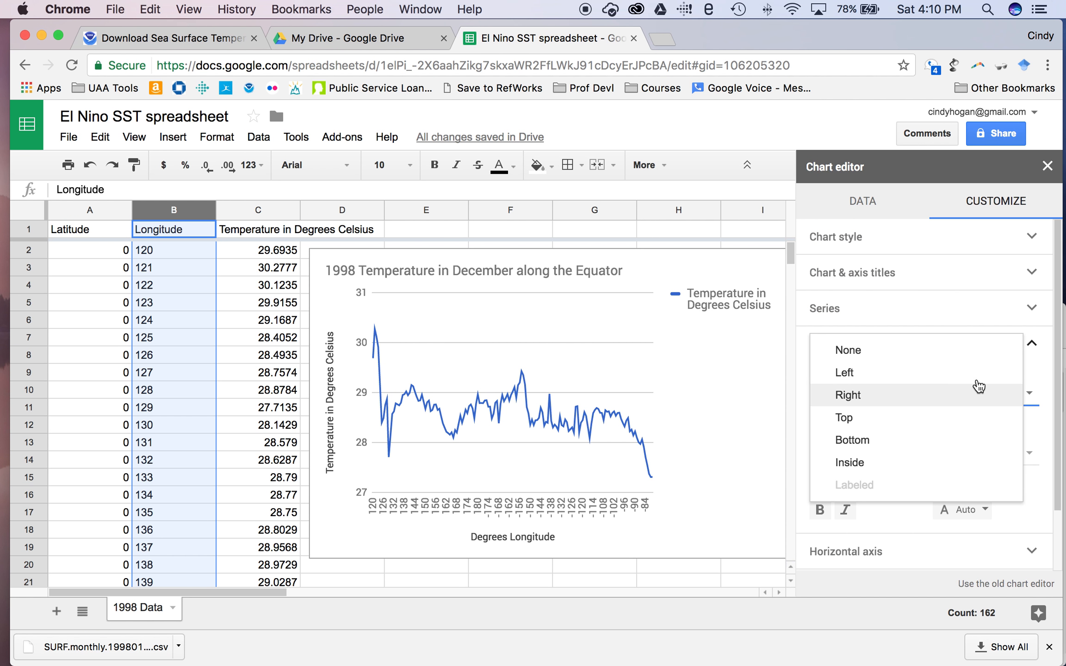
left_click(964, 358)
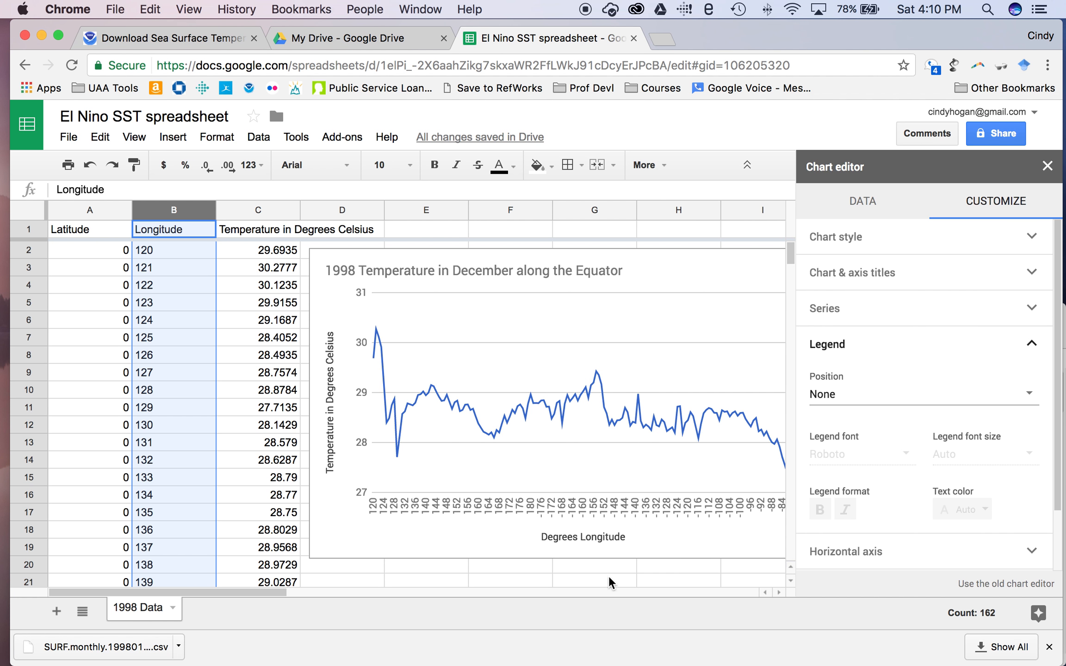
left_click_drag(249, 596, 324, 594)
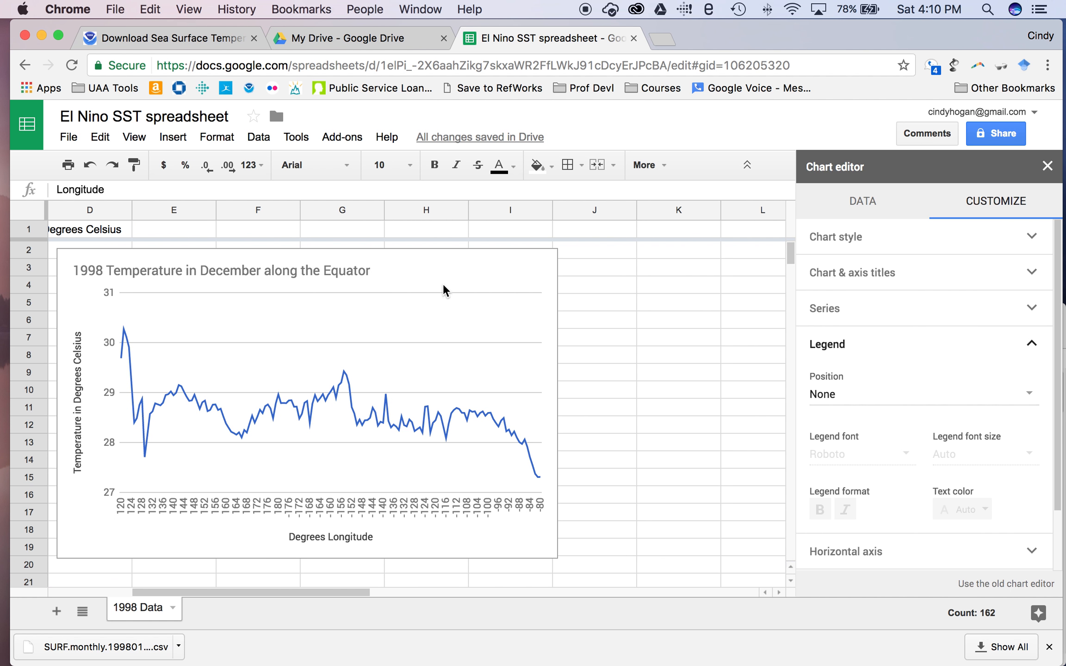
left_click(537, 273)
Move the chart to its own sheet and rename that Chart1 sheet to '1998 Graph'.
left_click(547, 266)
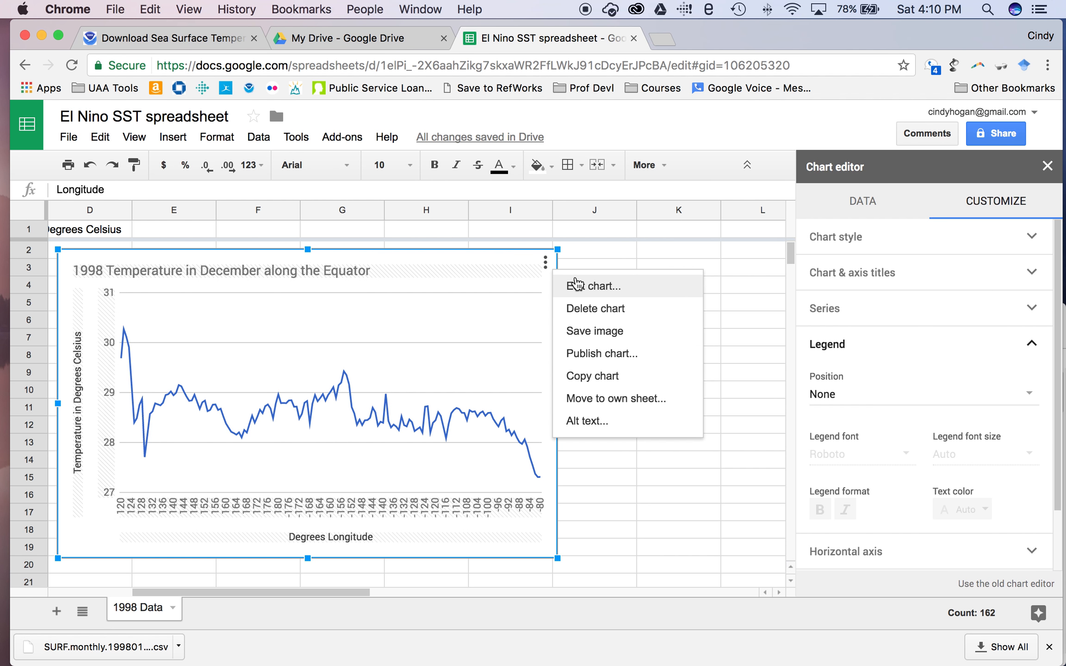
left_click(635, 402)
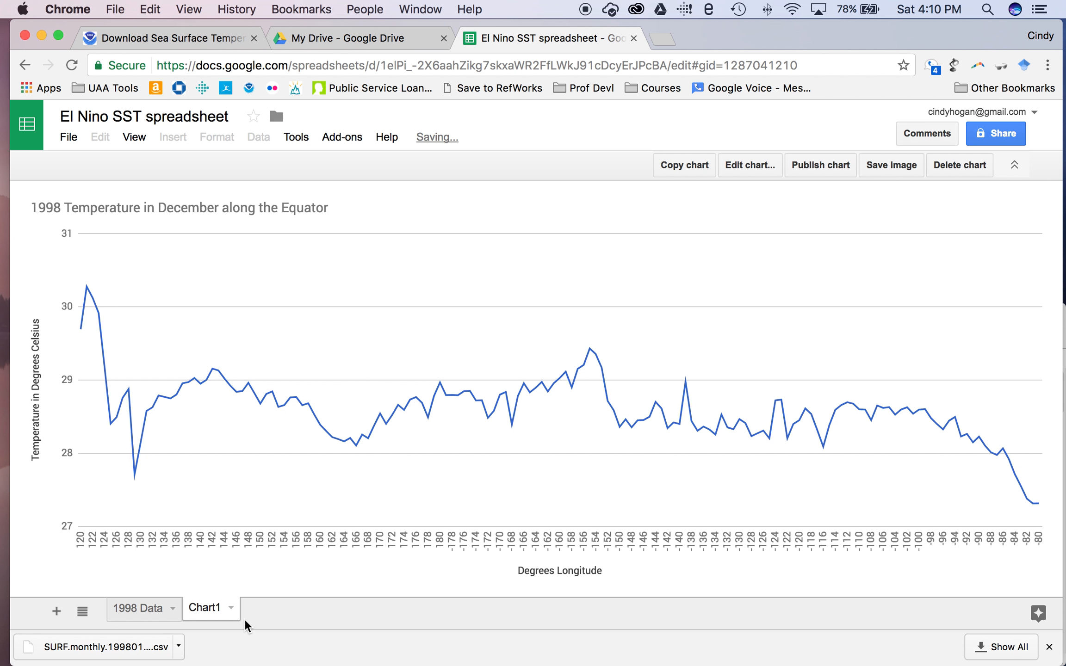
left_click(231, 608)
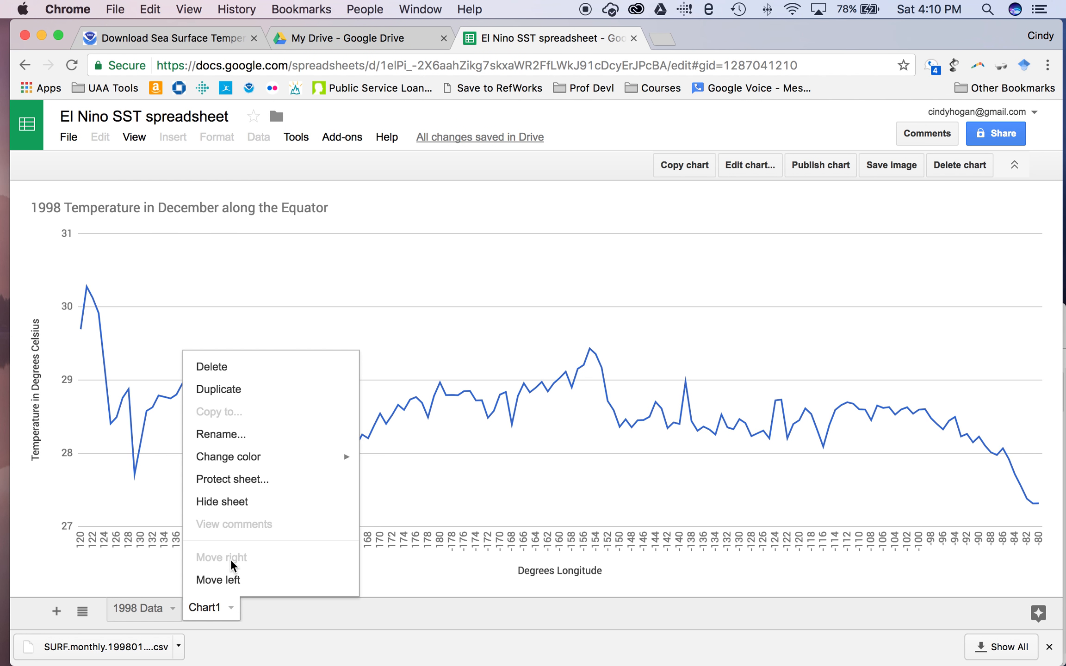
left_click(245, 437)
type("1998 Graph")
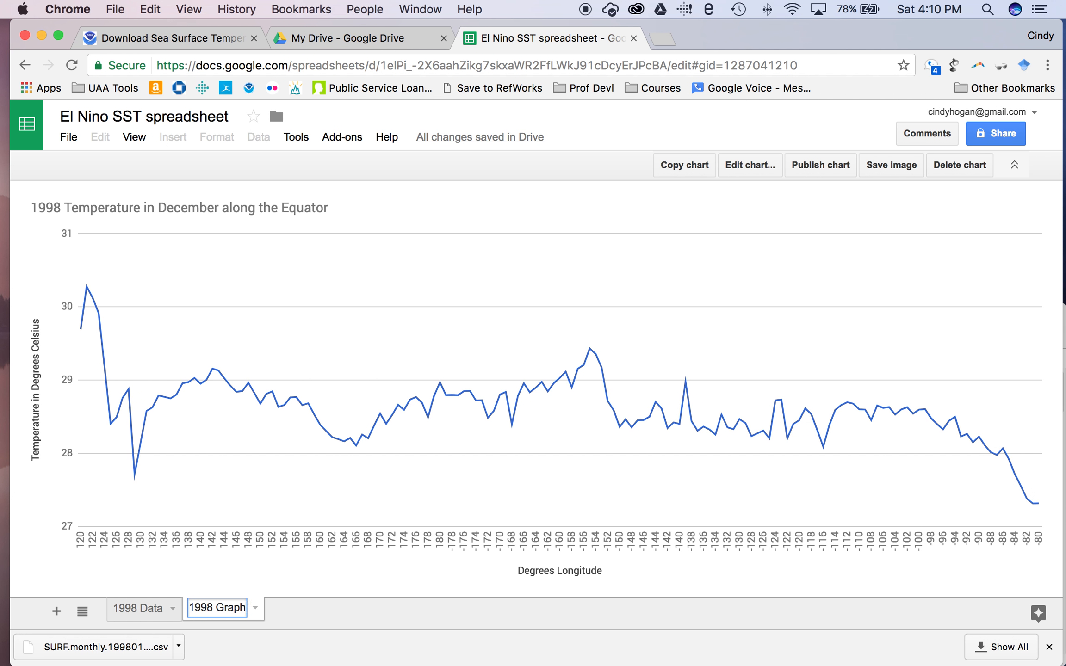
key("Return")
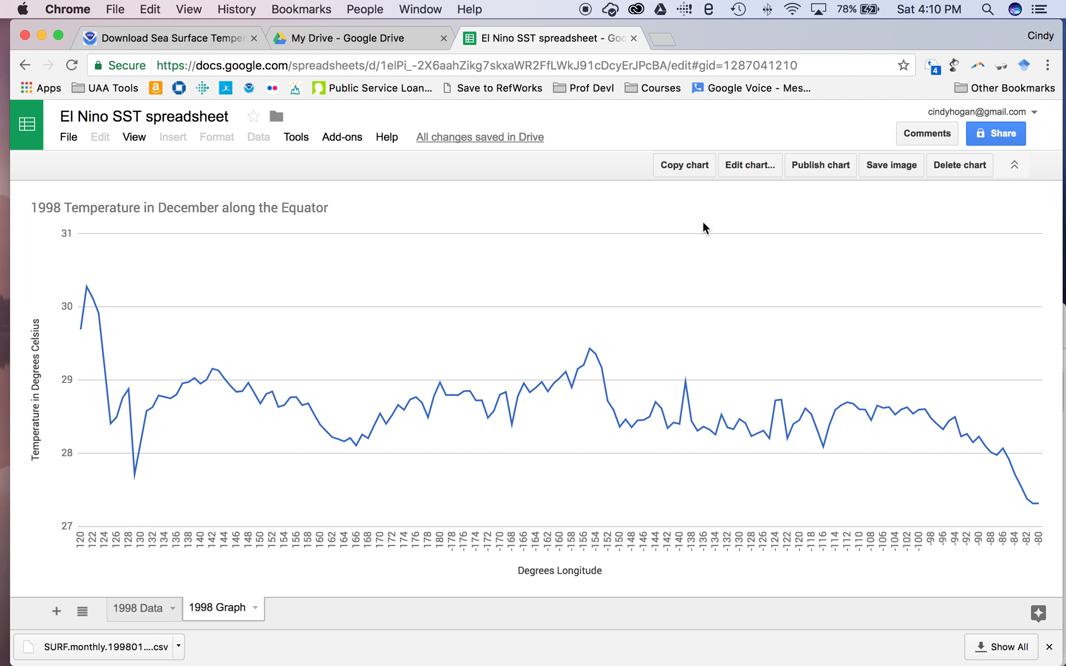
Download the chart as chart.png, copy it, and create a new Google Docs document from Drive.
left_click(893, 169)
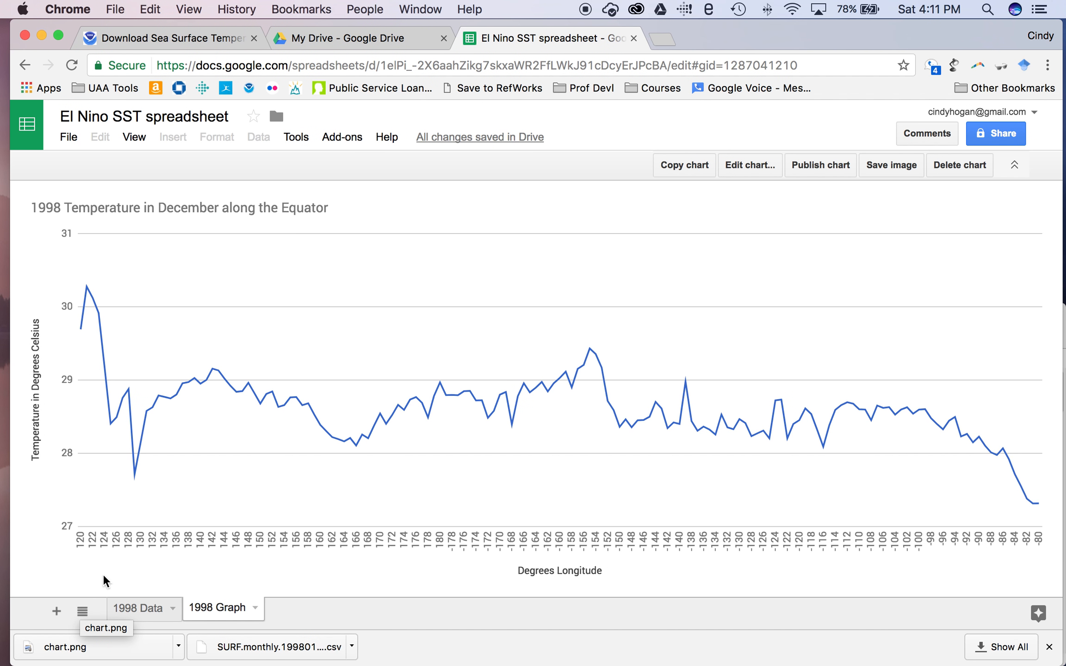
left_click(688, 165)
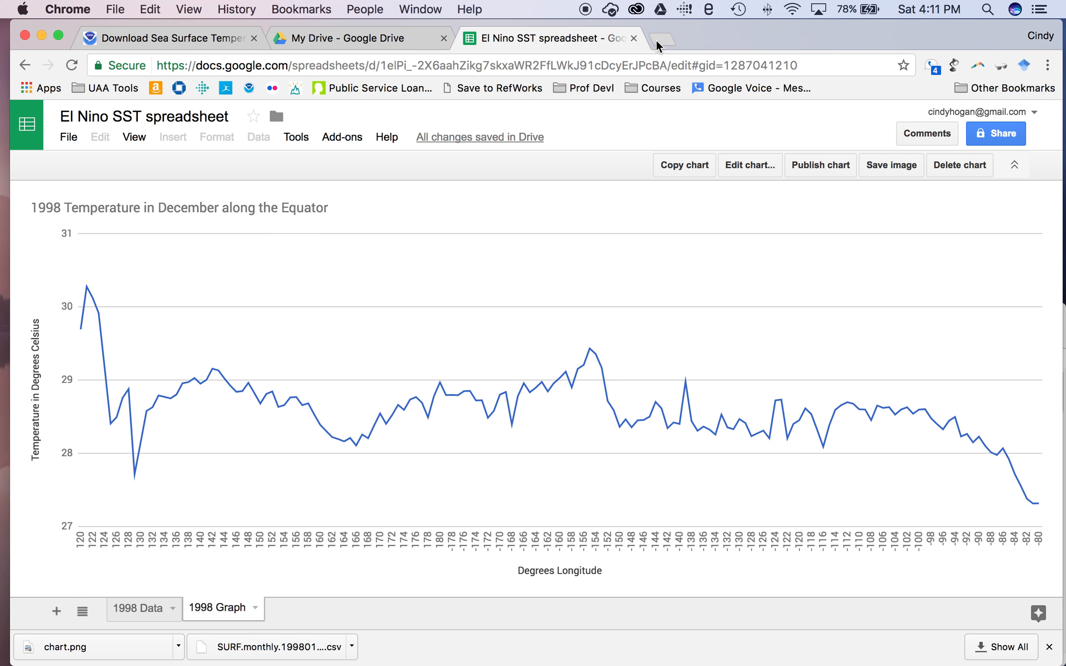
left_click(394, 39)
left_click(76, 188)
left_click(94, 314)
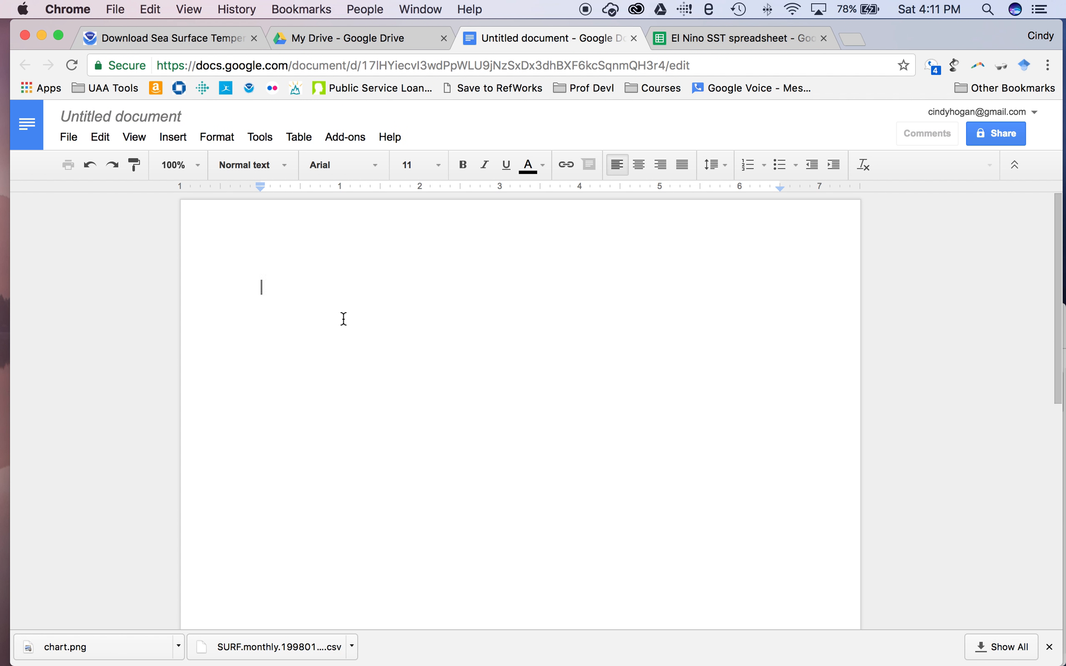
Paste the copied 1998 temperature chart into the Untitled document with Cmd+V.
key("super+v")
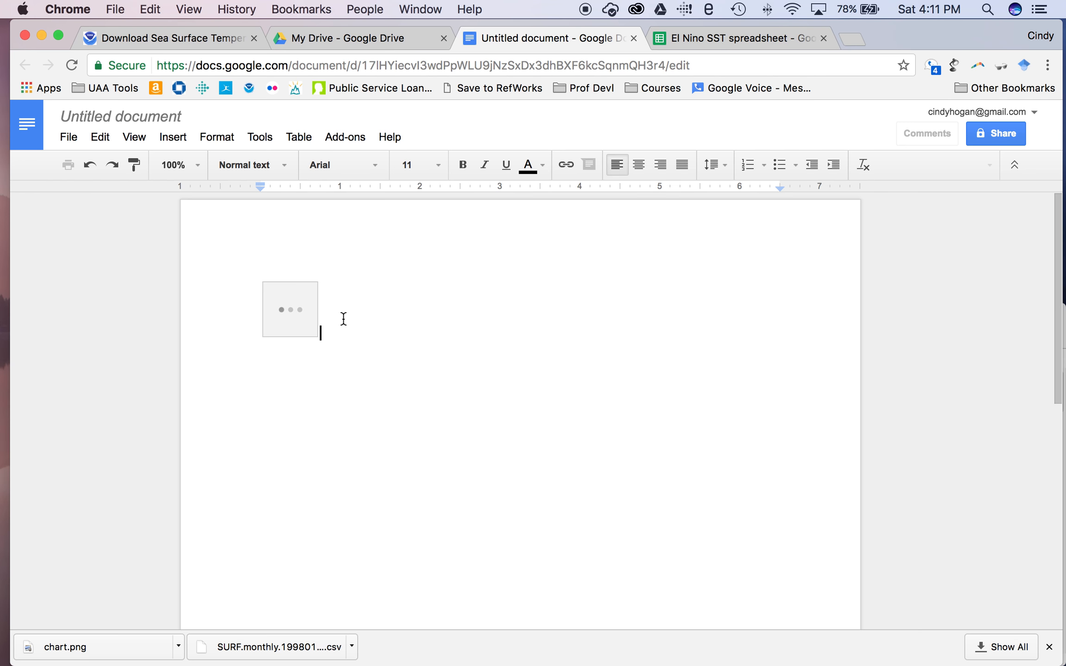